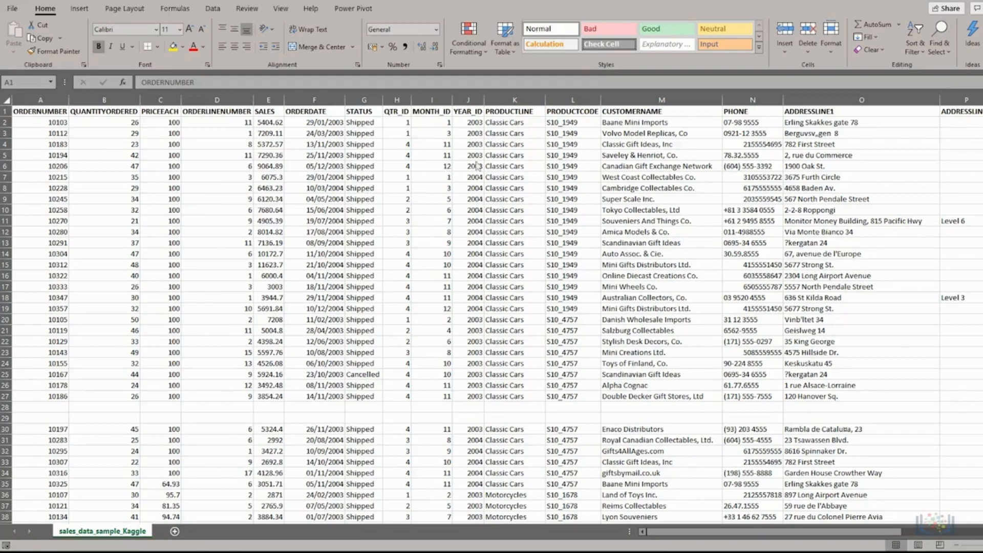
# - Run a spell check on the PRODUCTLINE column
pyautogui.click(516, 99)
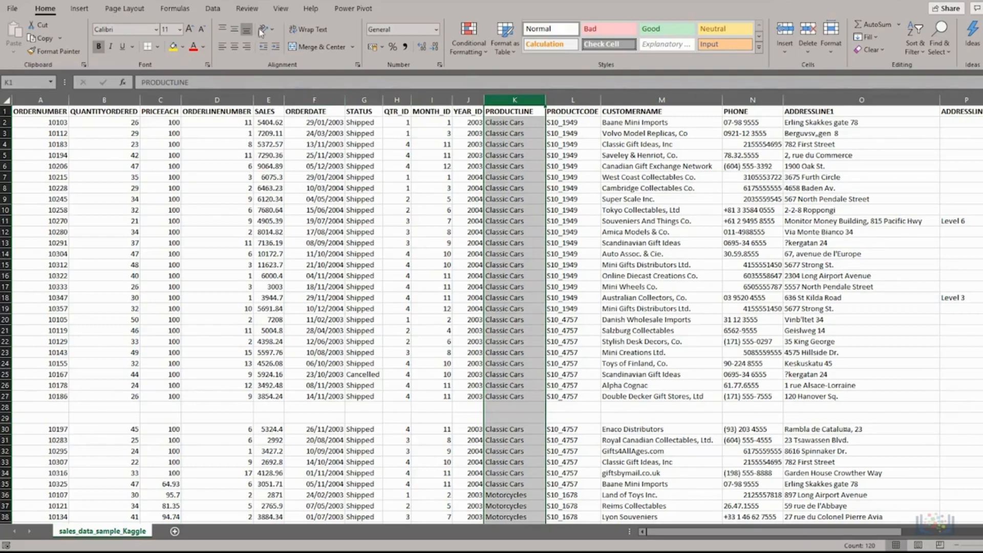
pyautogui.click(247, 9)
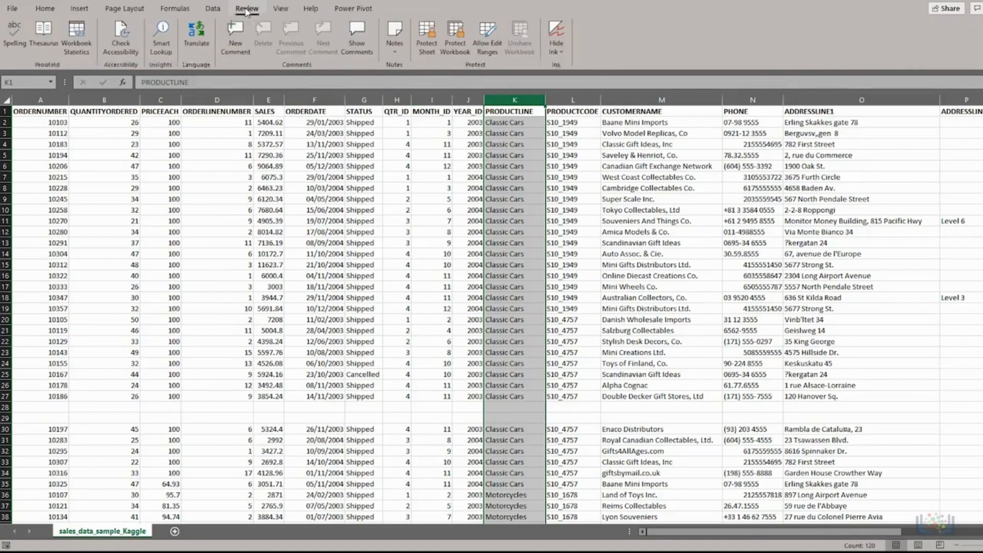
pyautogui.click(16, 39)
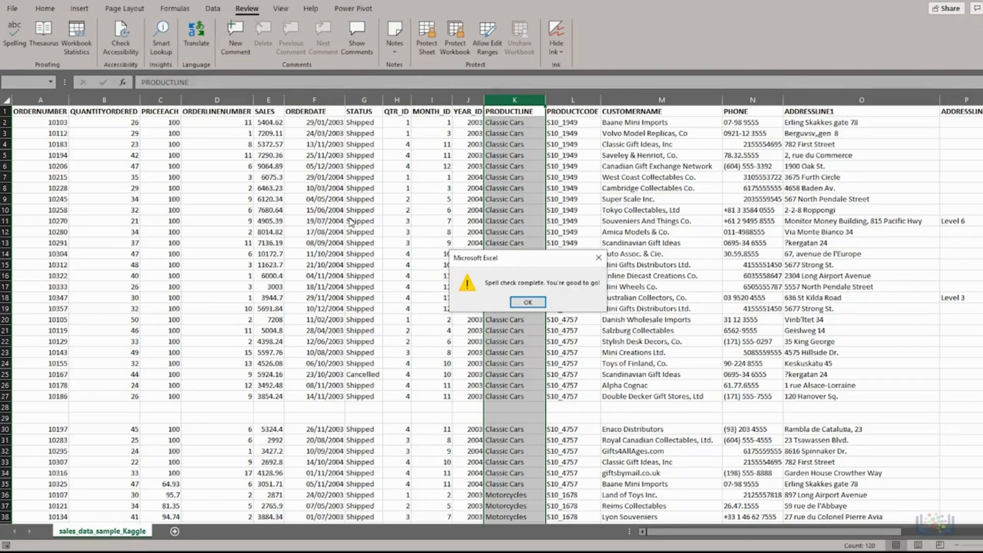
pyautogui.click(527, 303)
# - Spell-check the COUNTRY column, correcting the misspelled entries to Norway, France and Philippines
pyautogui.press('Right')
pyautogui.press('Right')
pyautogui.press('Right')
pyautogui.press('Right')
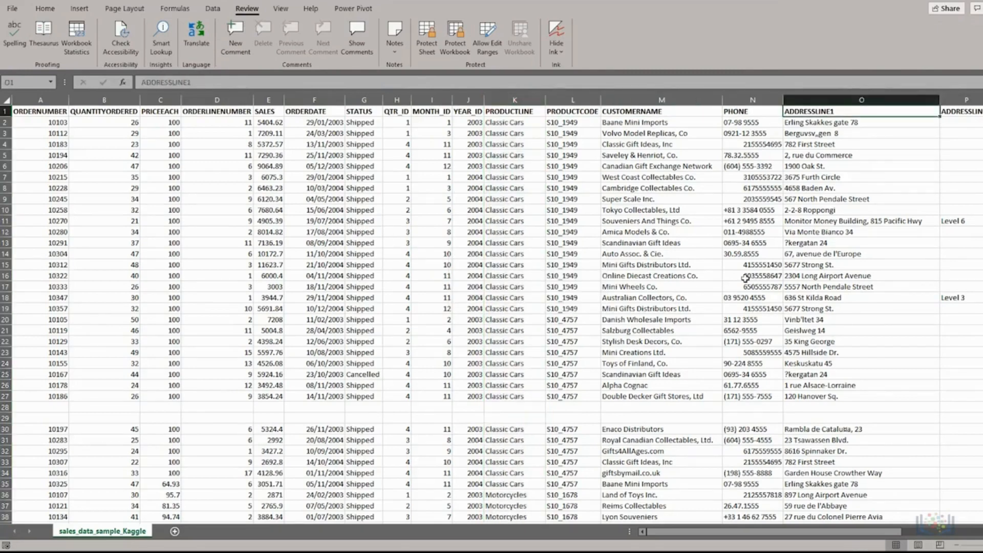
pyautogui.press('Right')
pyautogui.press('Right')
pyautogui.press('Right')
pyautogui.press('Right')
pyautogui.press('Right')
pyautogui.press('Right')
pyautogui.press('Right')
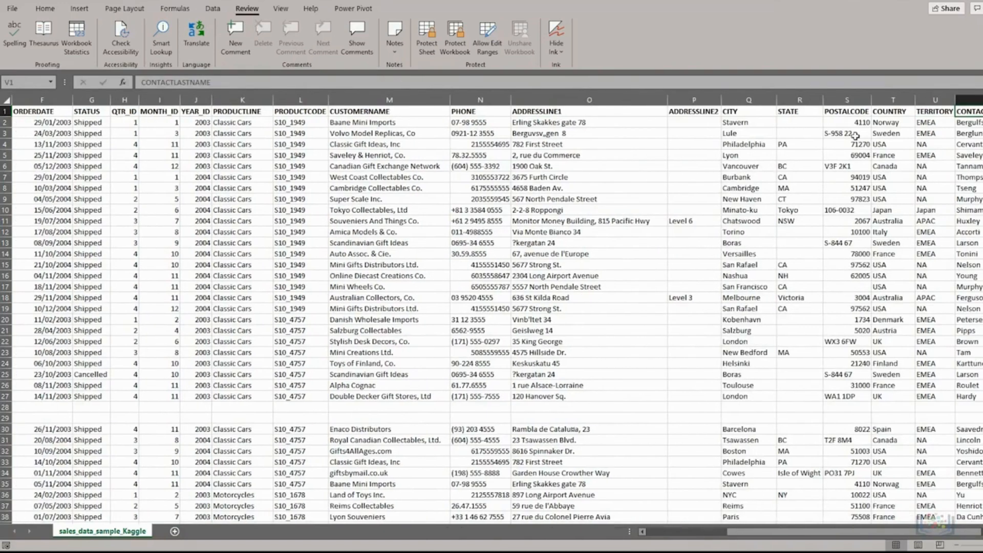
pyautogui.click(891, 99)
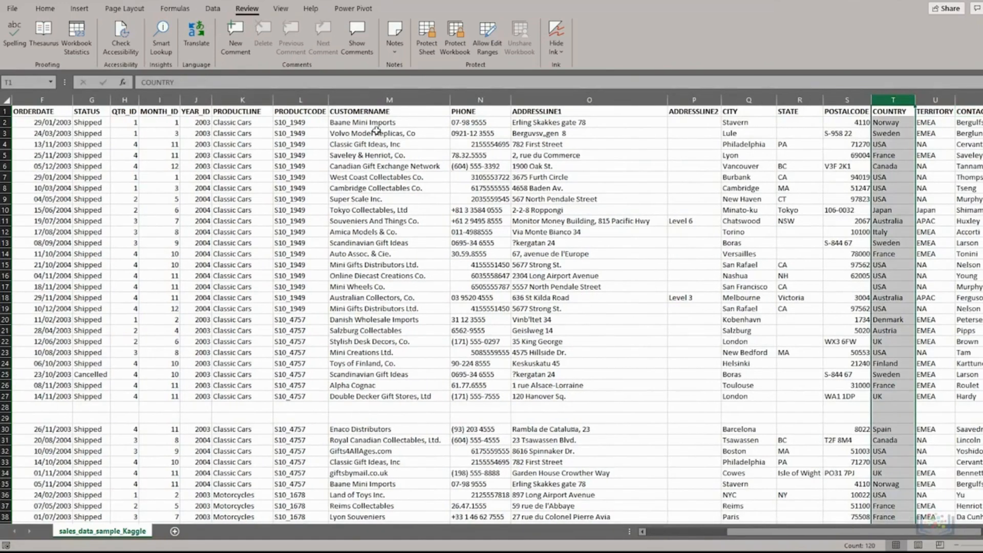
pyautogui.click(14, 34)
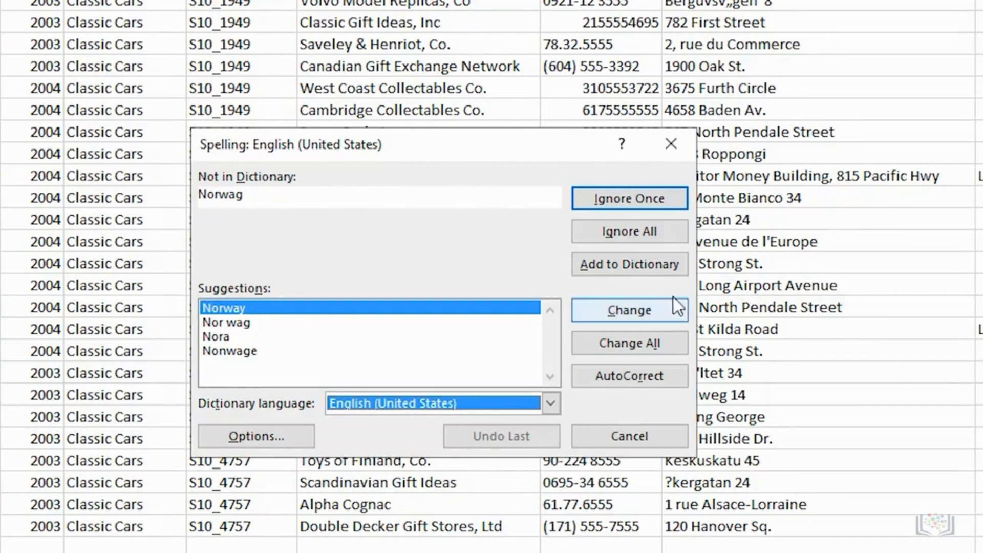
pyautogui.click(629, 314)
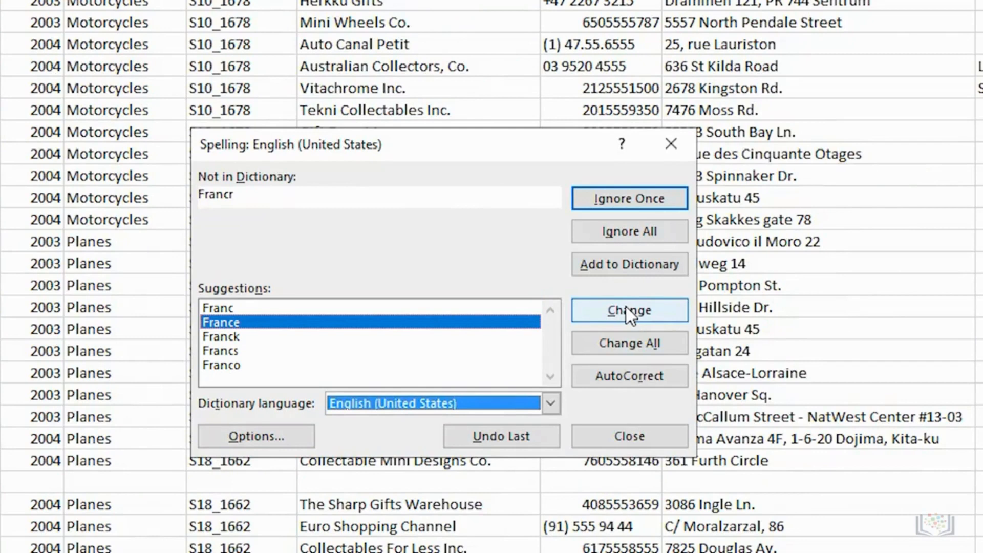
pyautogui.click(606, 315)
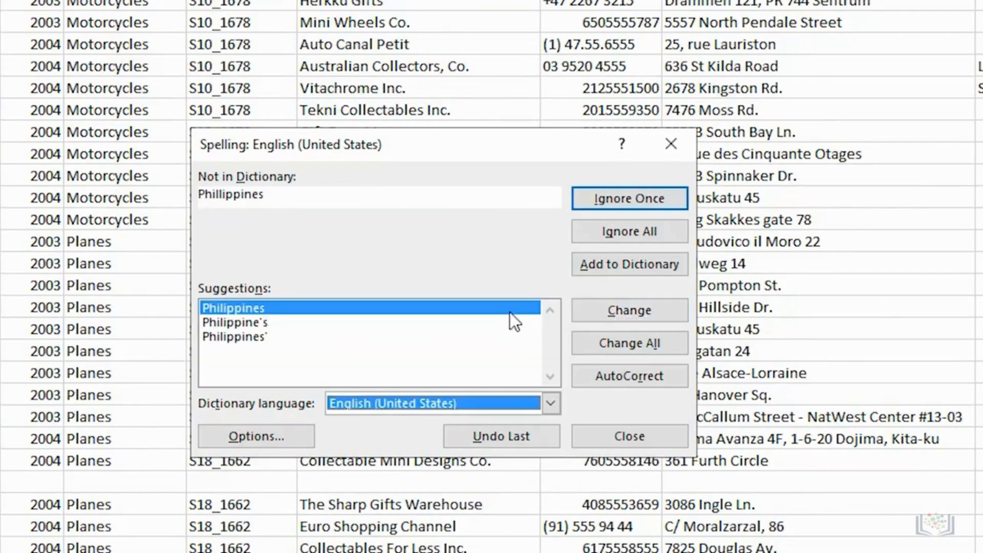
pyautogui.click(606, 311)
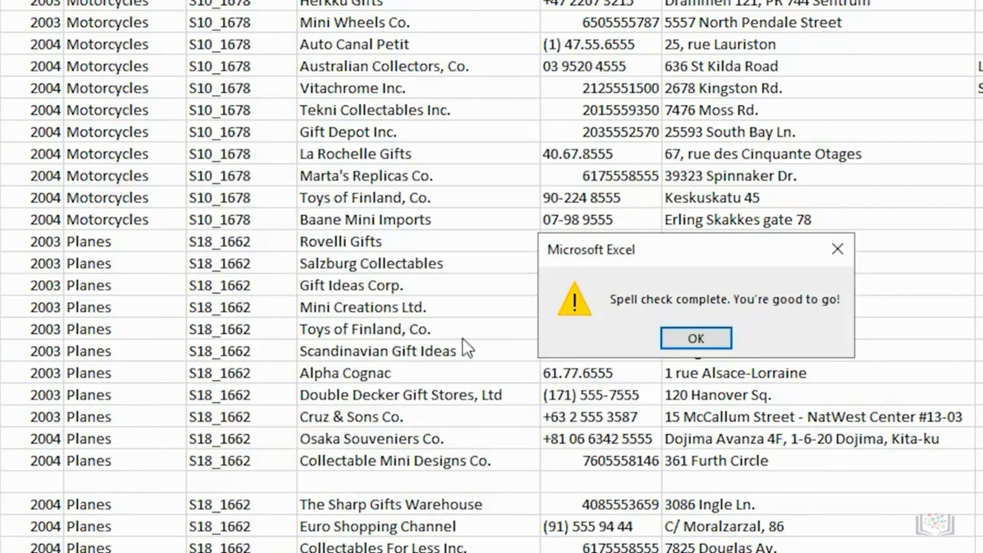
pyautogui.click(695, 340)
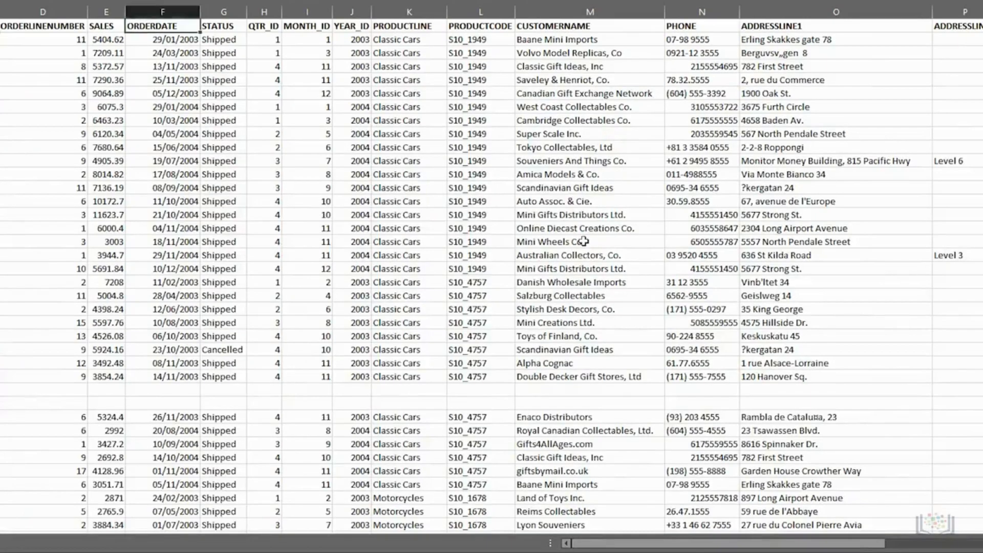
# - Spell-check the DEALSIZE column, correcting the misspelled entries to Small and Medium
pyautogui.hscroll(5, 584, 242)
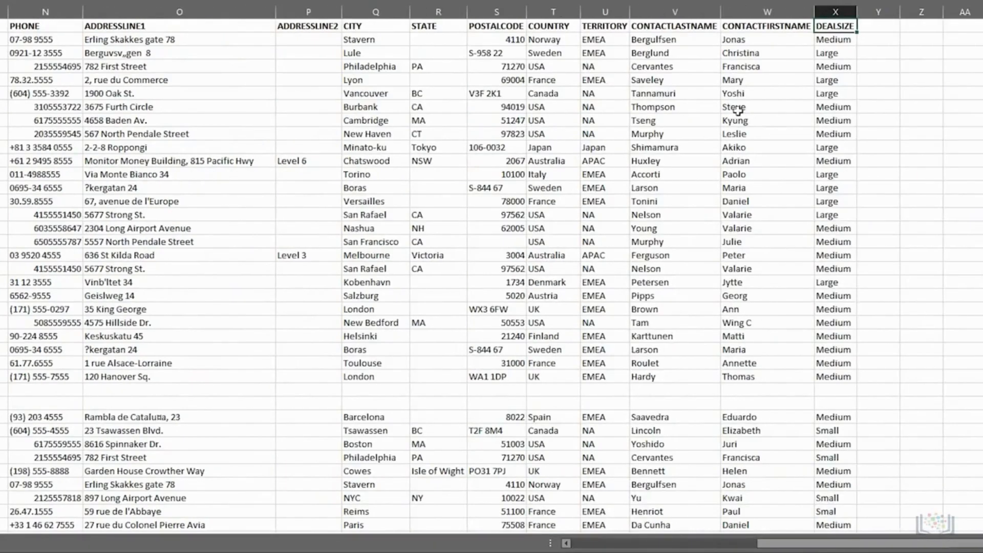
pyautogui.click(830, 15)
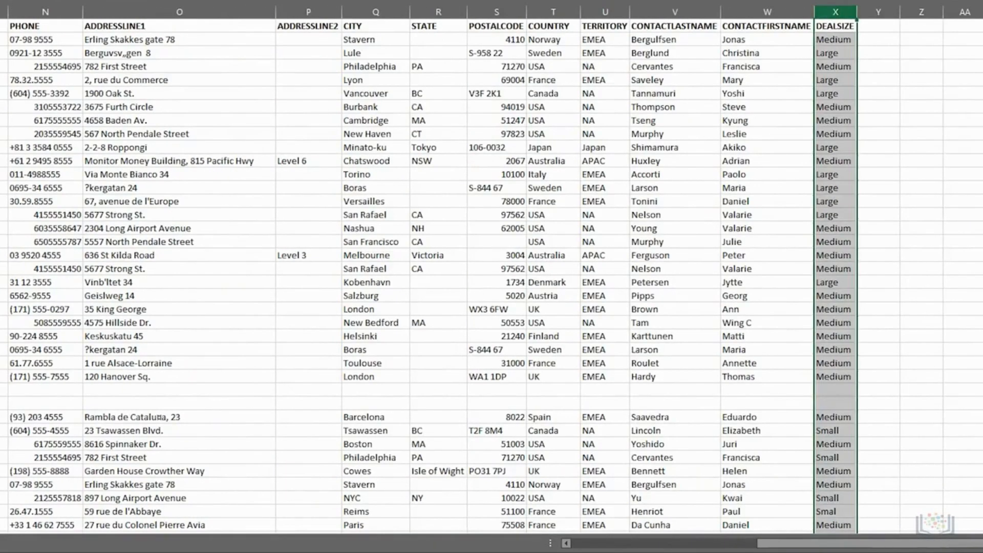
pyautogui.press('F7')
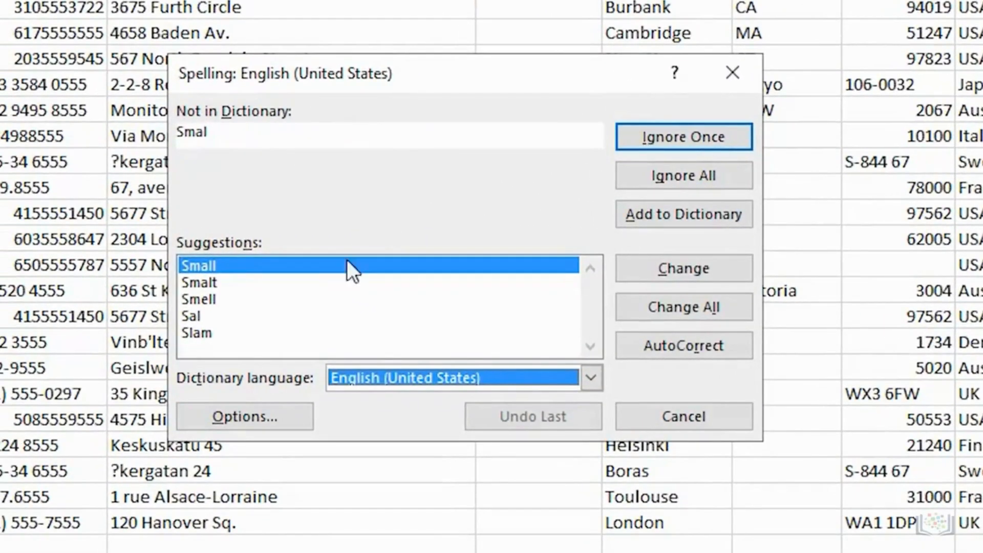
pyautogui.click(673, 266)
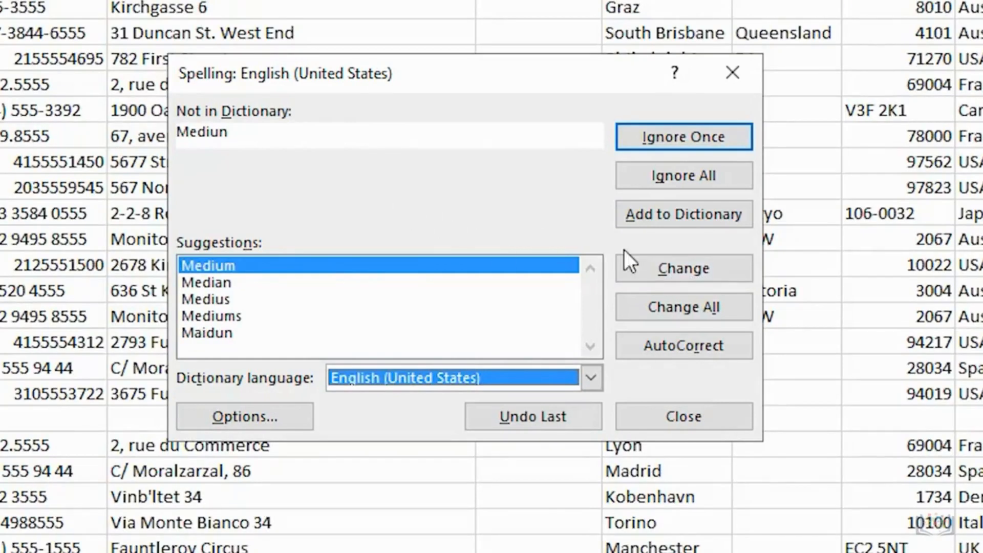
pyautogui.click(665, 271)
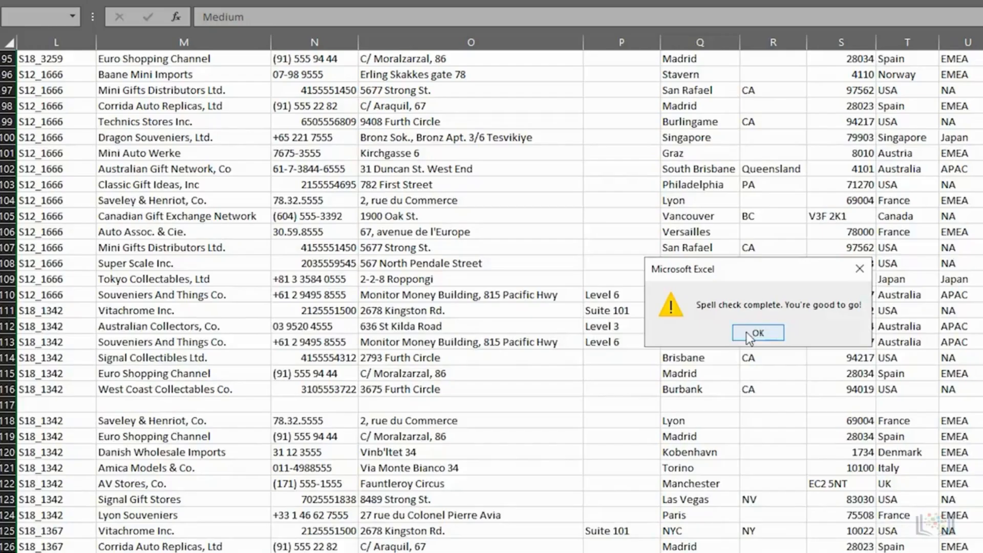
pyautogui.click(774, 333)
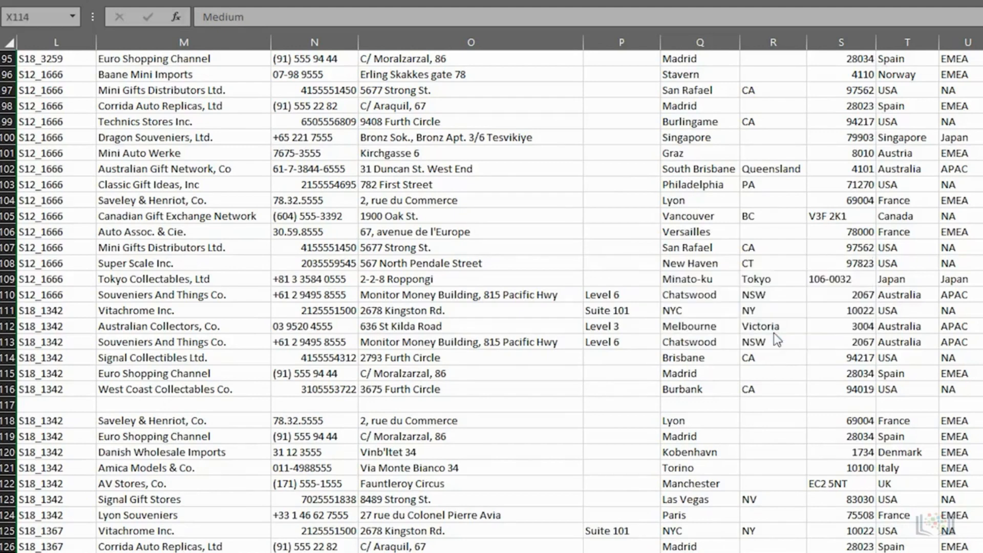
# - Jump down the ORDERNUMBER column from A2, one data block at a time, to locate the empty rows
pyautogui.hotkey('ctrl', 'Home')
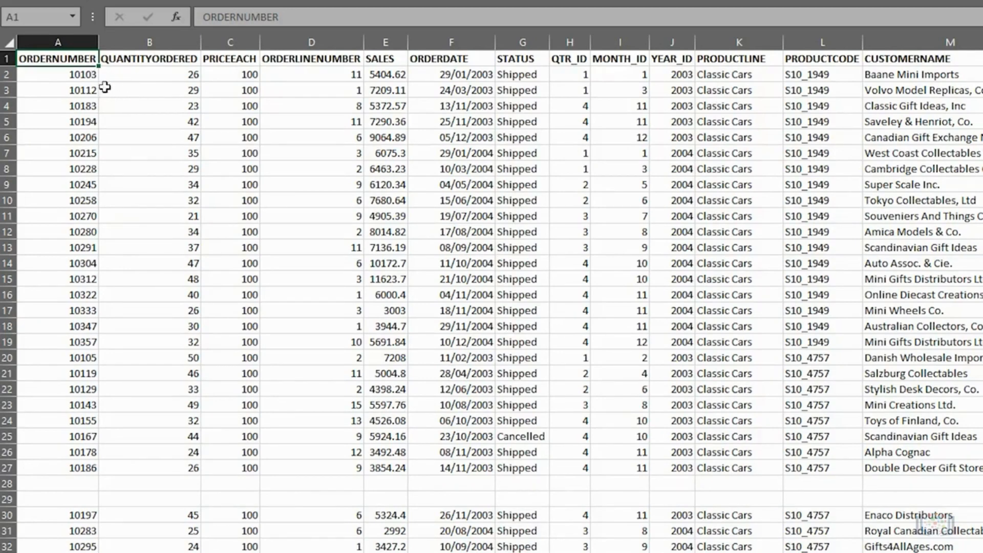
pyautogui.click(64, 76)
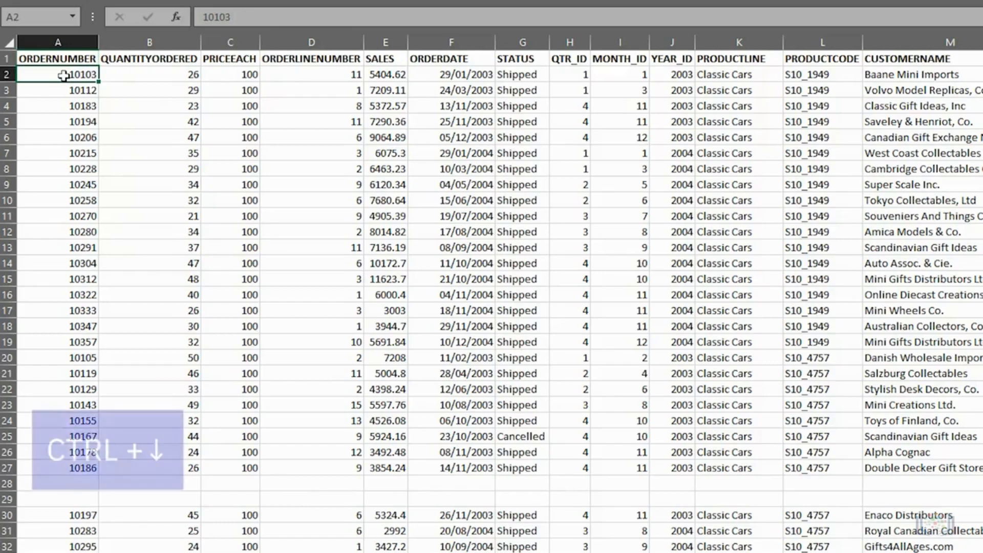
pyautogui.hotkey('ctrl', 'Down')
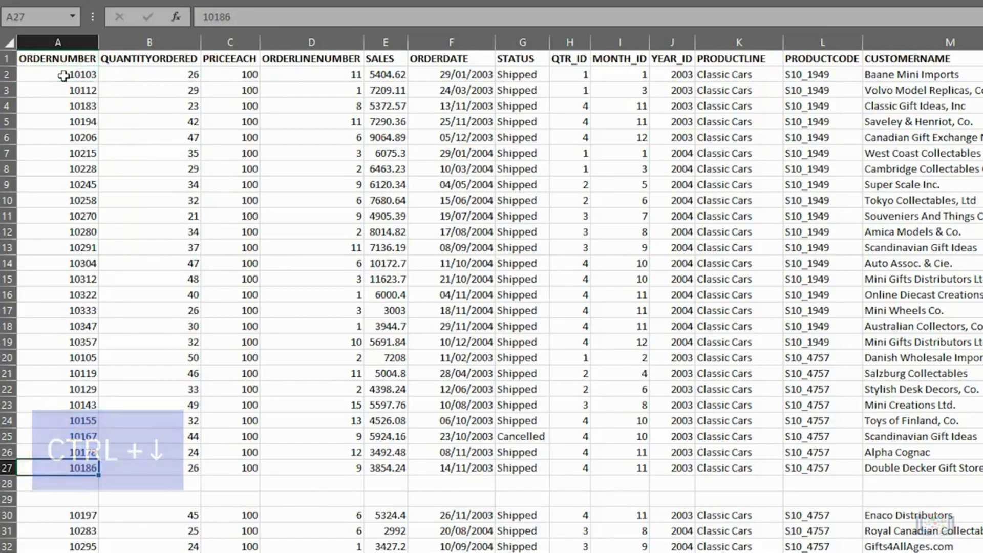
pyautogui.hotkey('ctrl', 'Down')
pyautogui.hotkey('ctrl', 'Down')
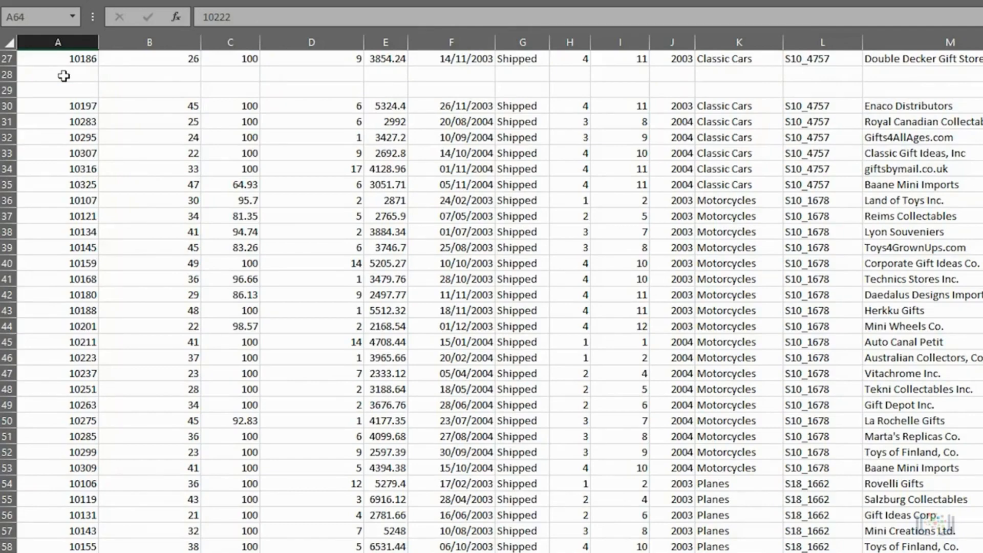
pyautogui.hotkey('ctrl', 'Down')
pyautogui.hotkey('ctrl', 'Down')
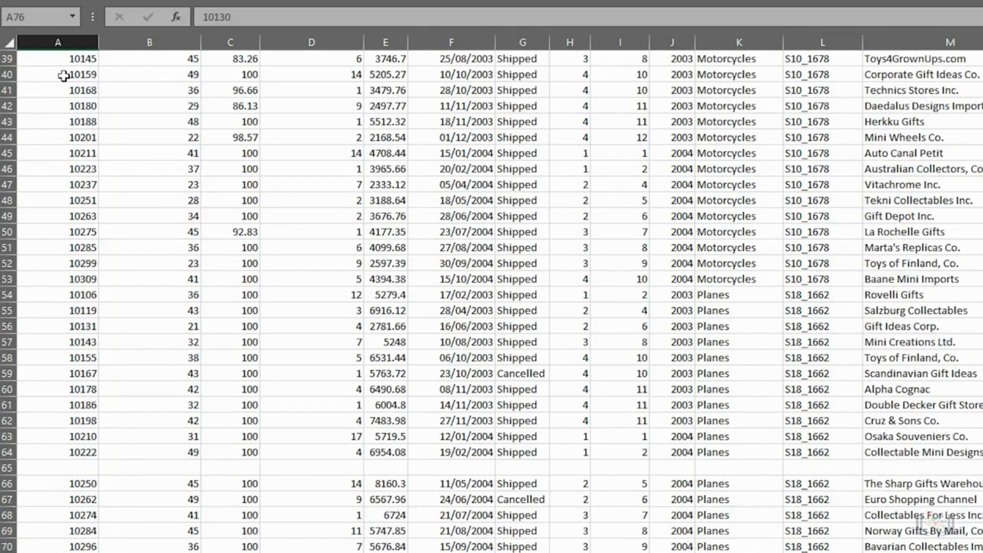
pyautogui.hotkey('ctrl', 'Down')
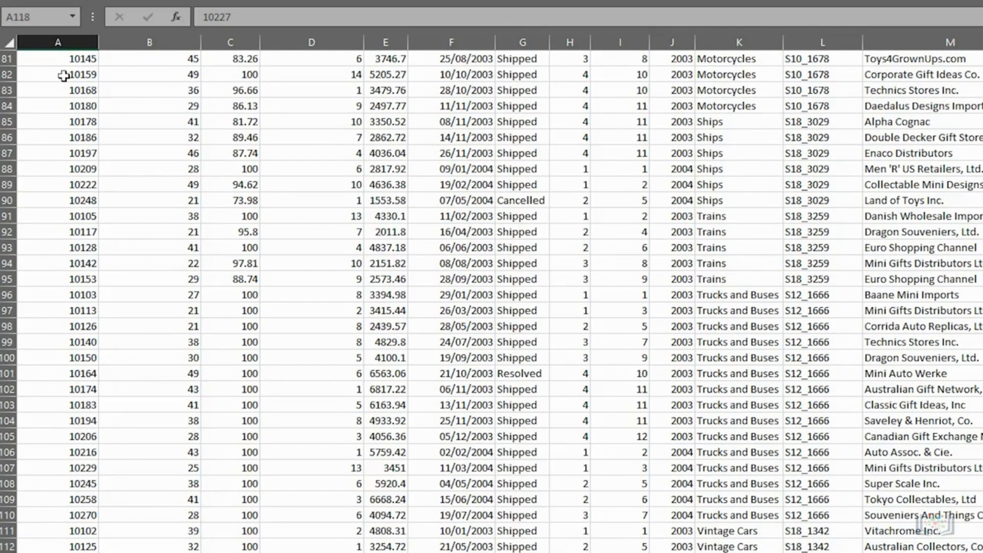
# - Delete the empty rows 28 and 29
pyautogui.hotkey('ctrl', 'Home')
pyautogui.click(64, 76)
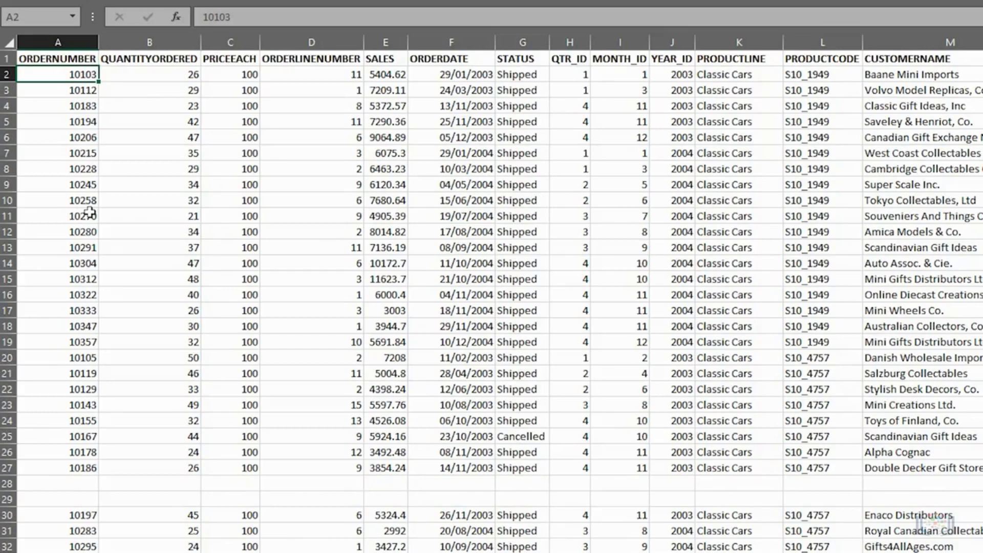
pyautogui.click(89, 213)
pyautogui.scroll(-5, 89, 213)
pyautogui.moveTo(7, 248); pyautogui.dragTo(49, 263)
pyautogui.rightClick(49, 263)
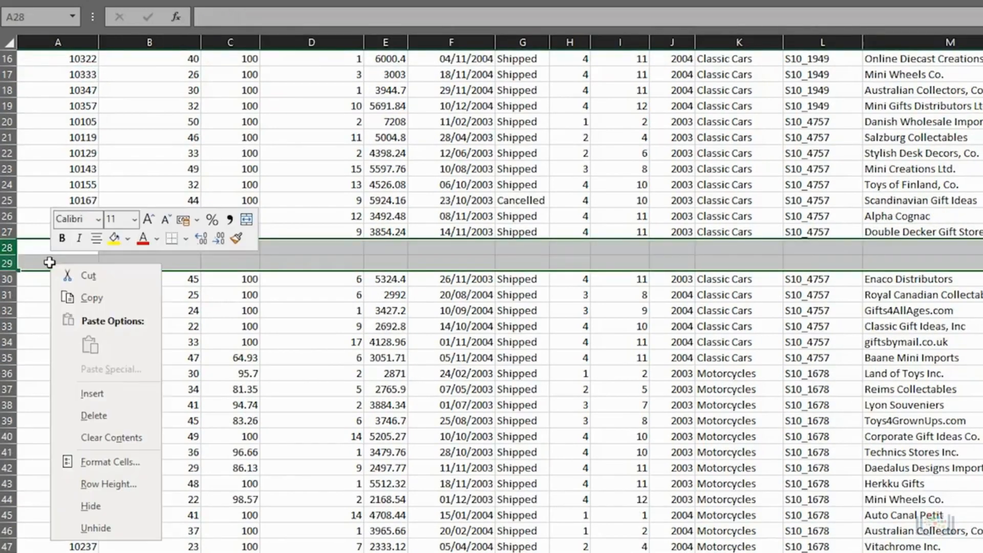
pyautogui.click(109, 414)
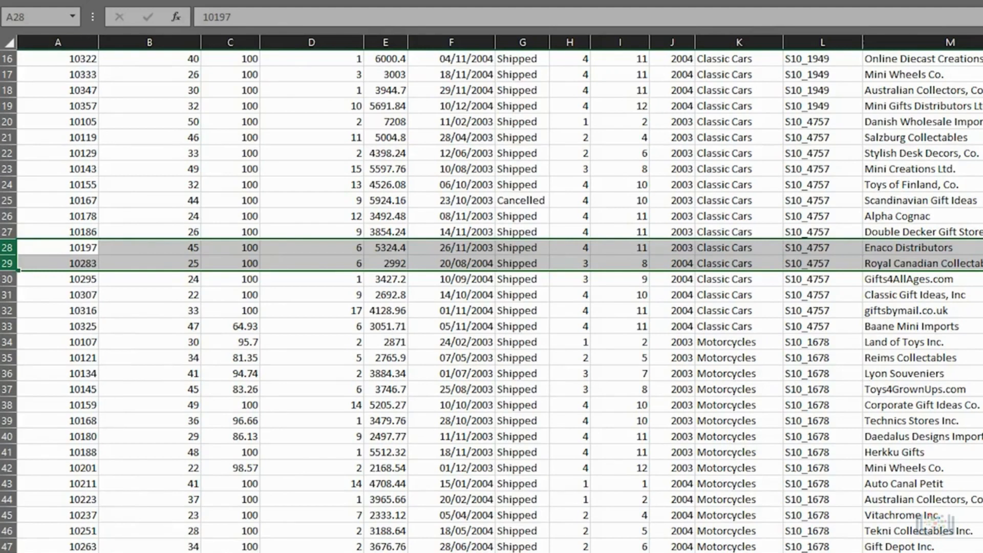
# - Undo the deletion of rows 28 and 29 and go back to the start of the data
pyautogui.hotkey('ctrl', 'z')
pyautogui.hotkey('ctrl', 'Home')
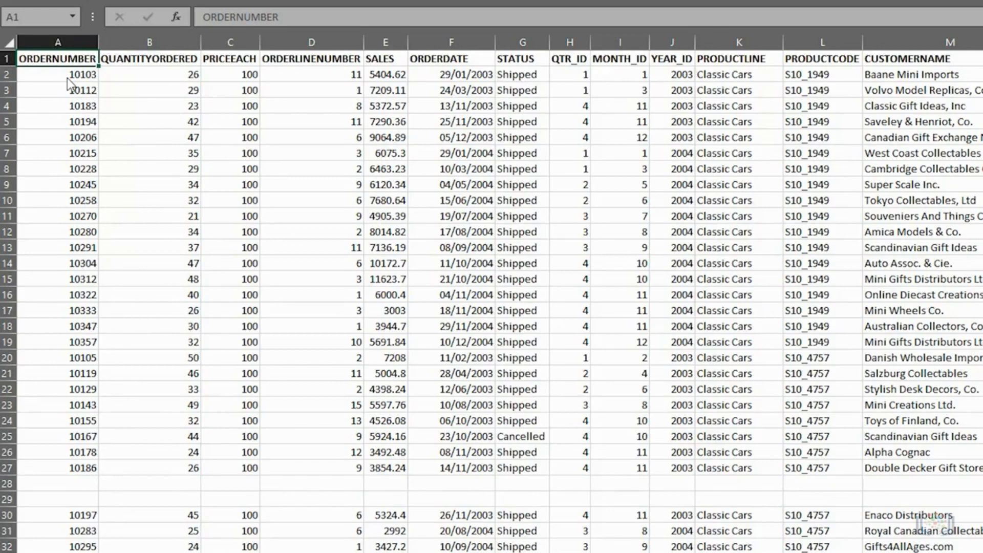
pyautogui.scroll(-1, 67, 78)
pyautogui.click(60, 62)
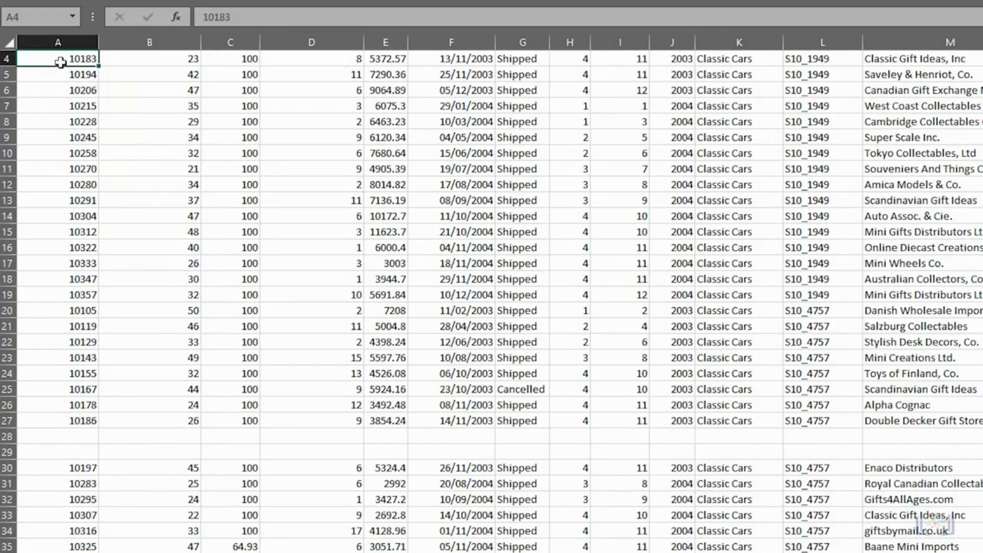
# - Apply a filter to the entire data range from A1 to the last used cell, including the empty rows
pyautogui.hotkey('ctrl', 'Home')
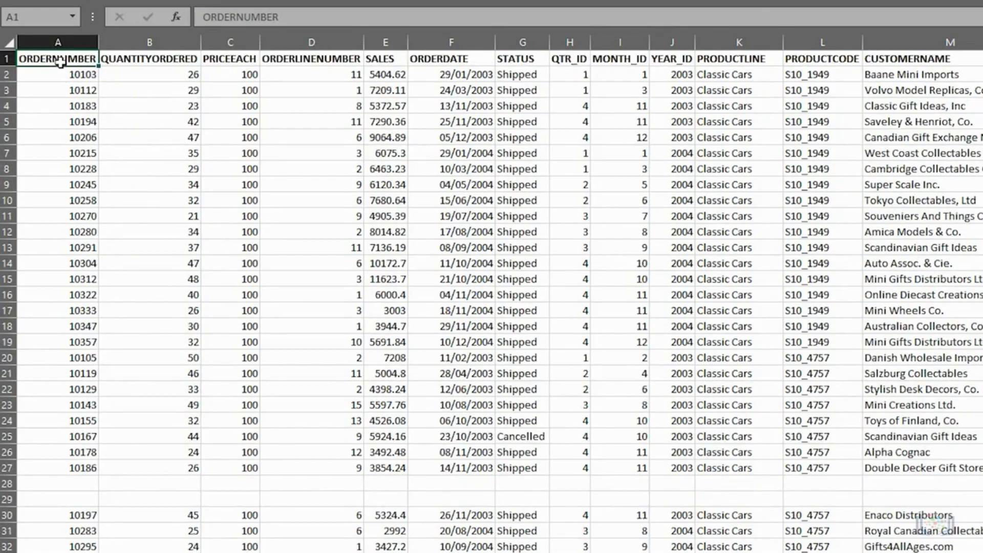
pyautogui.hotkey('ctrl', 'shift', 'End')
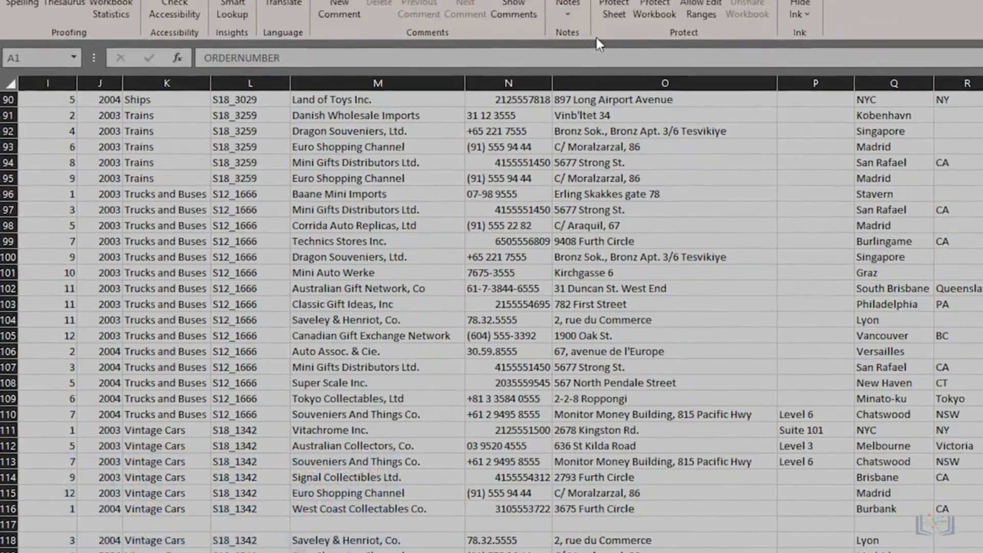
pyautogui.click(309, 11)
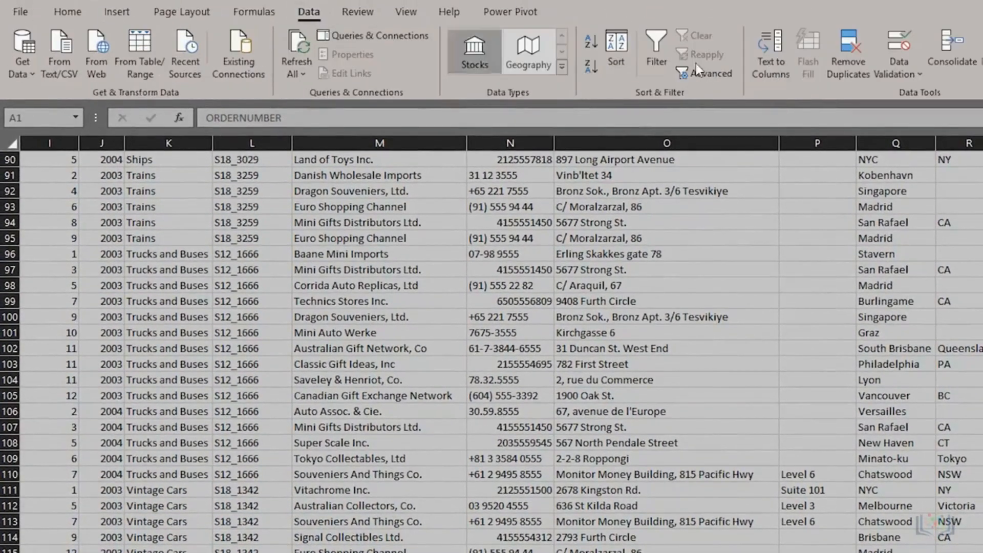
pyautogui.click(647, 50)
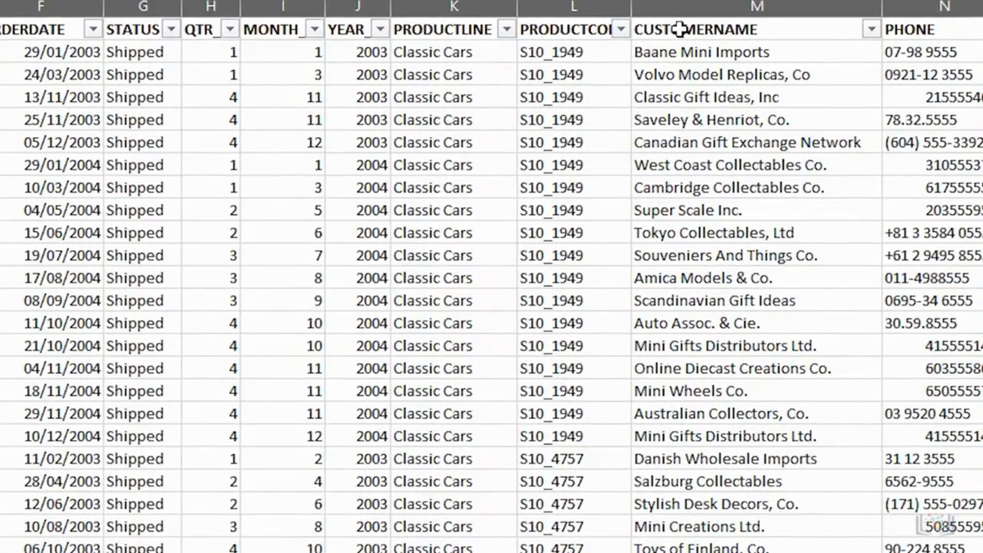
# - Filter the CUSTOMERNAME column to show only the (Blanks) entries
pyautogui.click(679, 29)
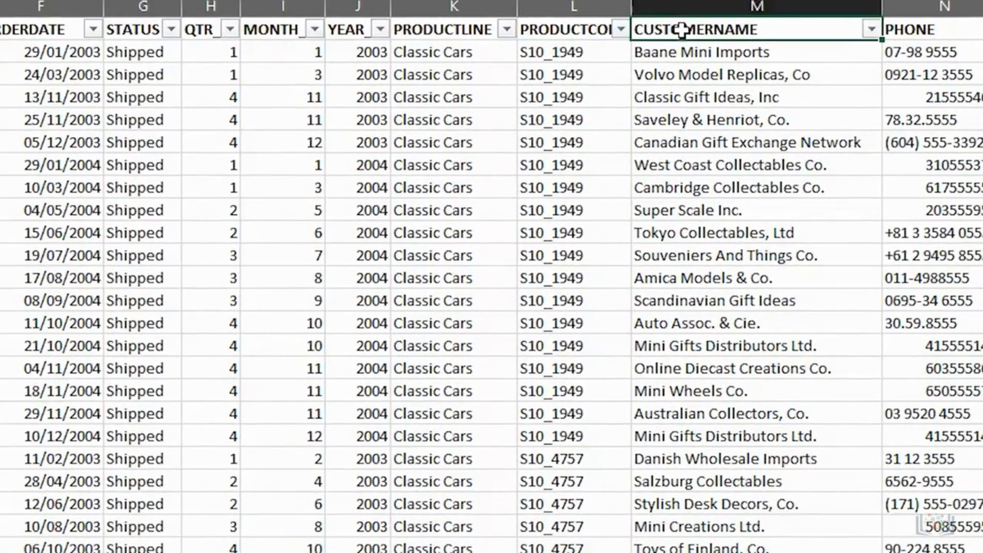
pyautogui.click(873, 30)
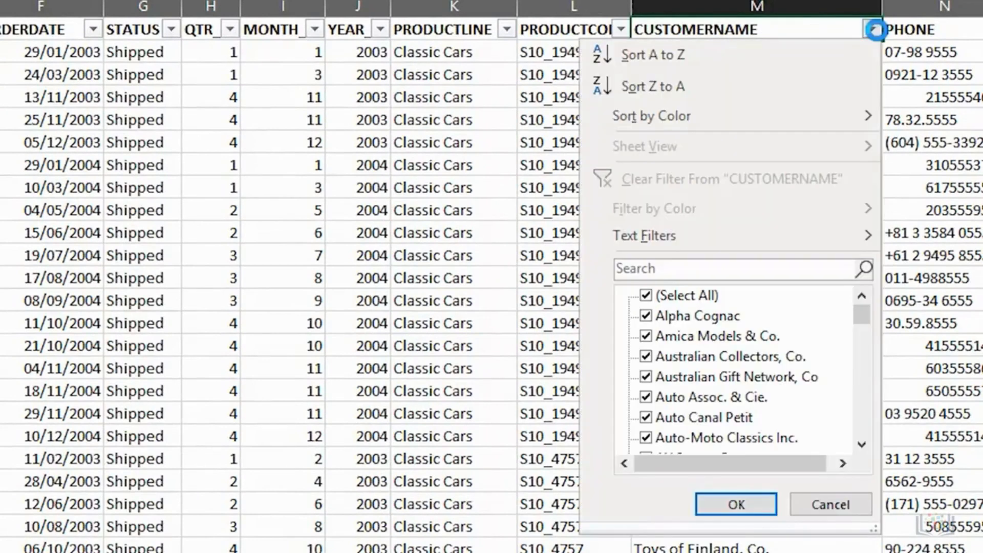
pyautogui.click(647, 296)
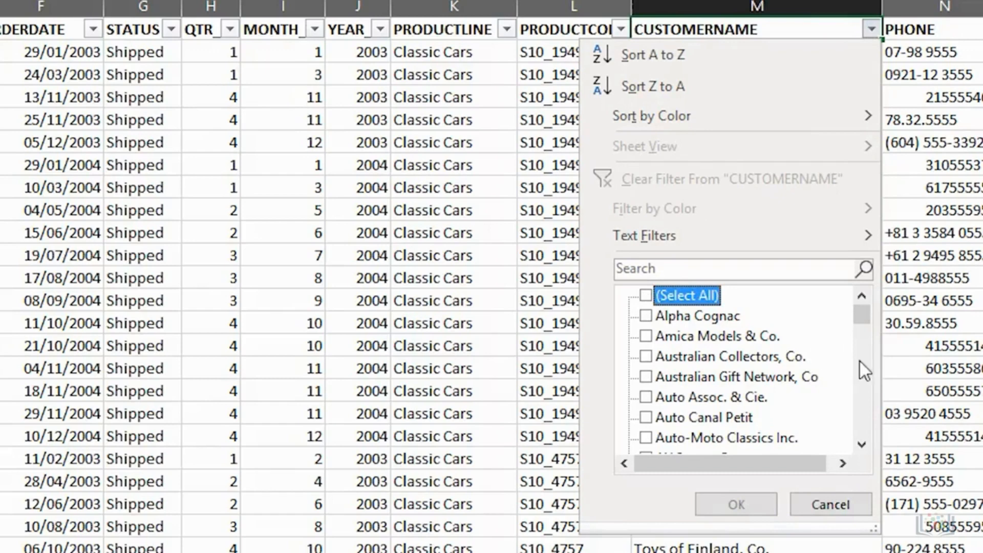
pyautogui.scroll(-15, 866, 331)
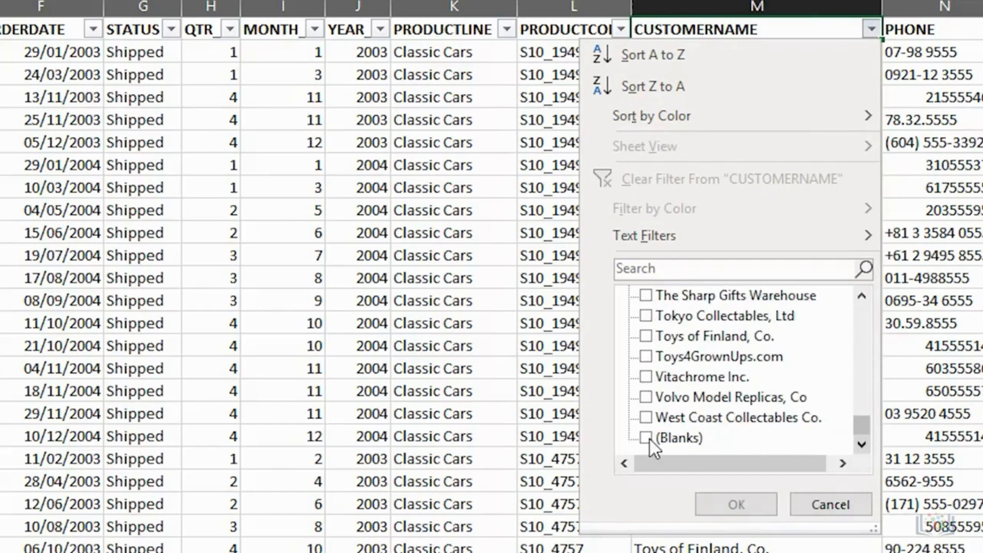
pyautogui.click(648, 438)
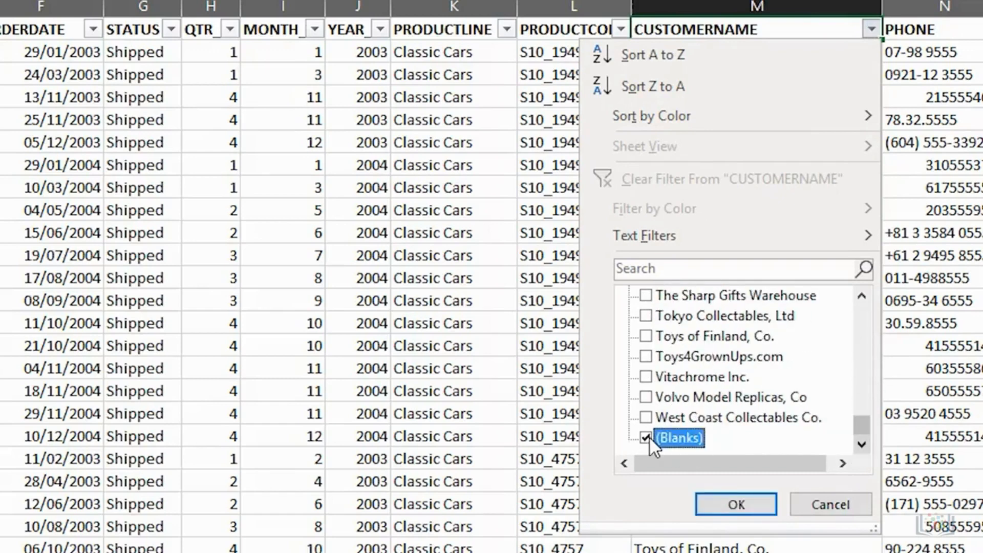
pyautogui.click(721, 503)
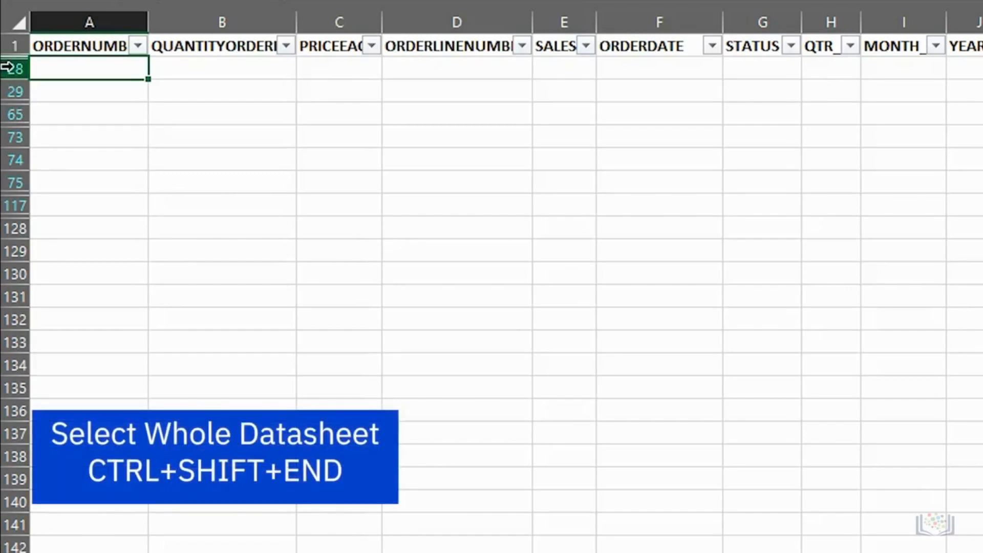
# - Select all the filtered empty rows, from A28 to the last used cell, and delete them as entire sheet rows
pyautogui.hotkey('ctrl', 'shift', 'End')
pyautogui.rightClick(283, 170)
pyautogui.click(351, 427)
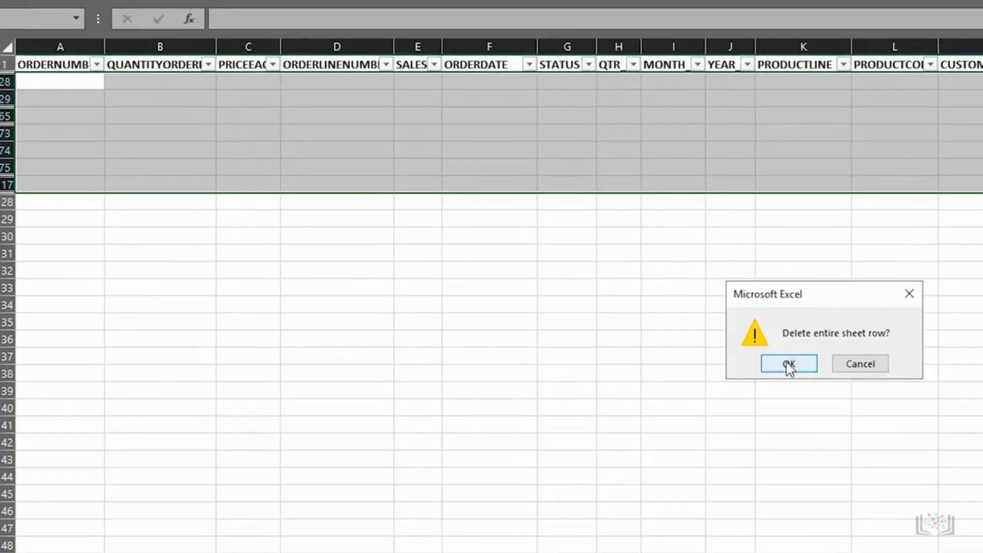
pyautogui.click(789, 364)
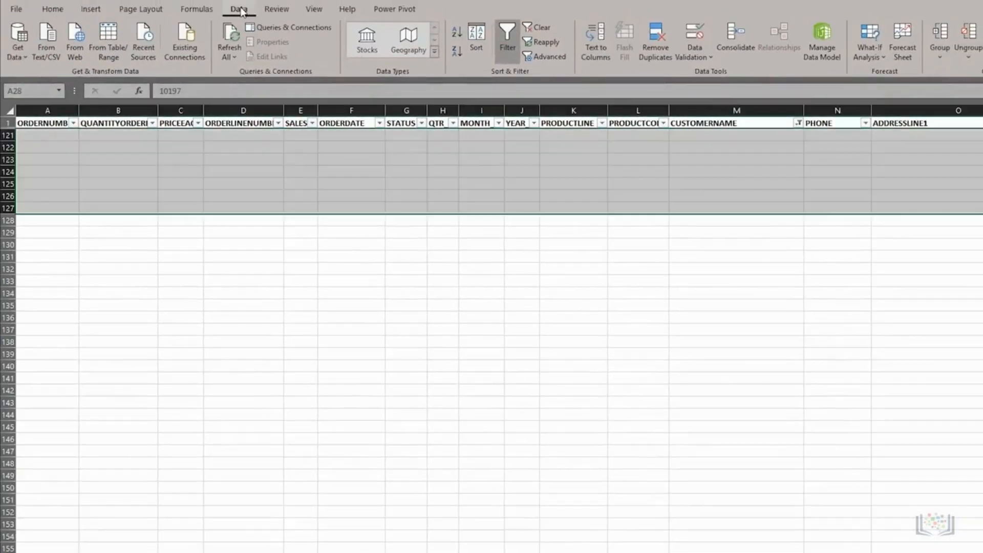
# - Clear the CUSTOMERNAME filter and turn off filtering on the header row
pyautogui.click(538, 29)
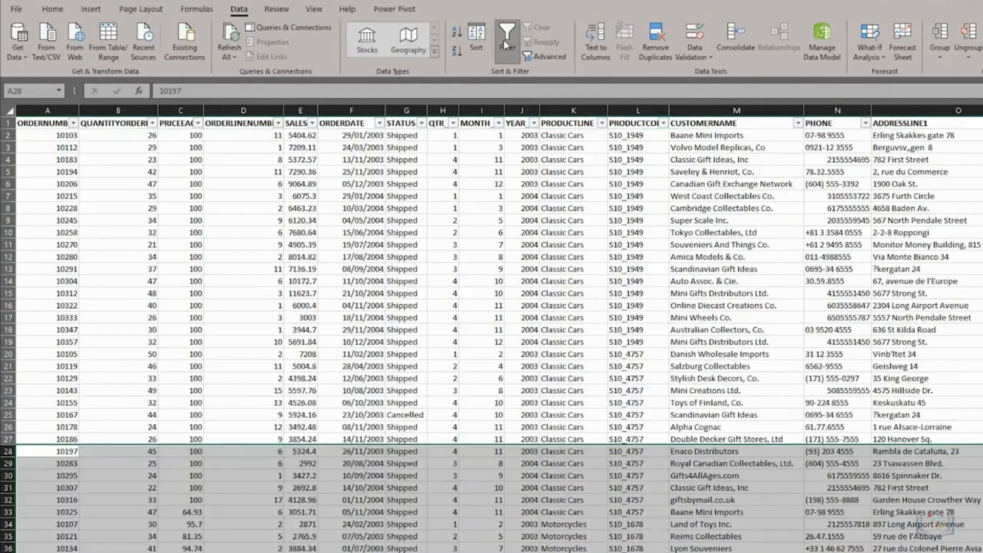
pyautogui.click(505, 39)
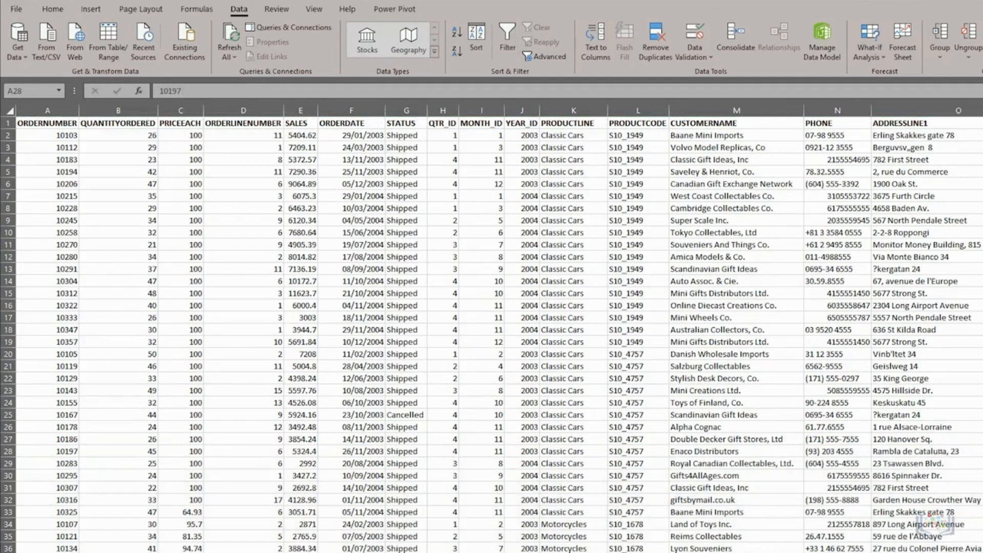
# - Jump to the end of the ORDERNUMBER column and back to its header to check for remaining empty rows
pyautogui.hotkey('ctrl', 'Home')
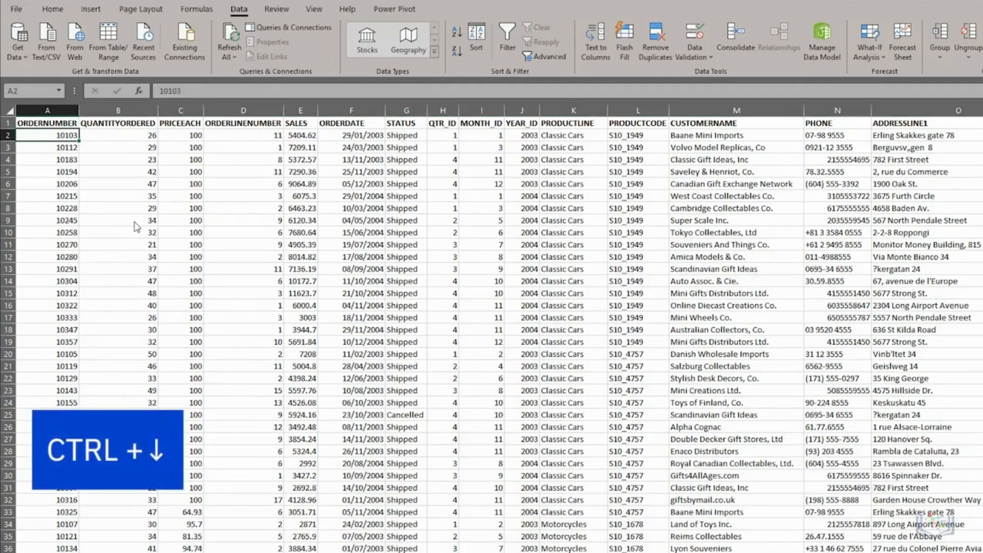
pyautogui.hotkey('ctrl', 'Down')
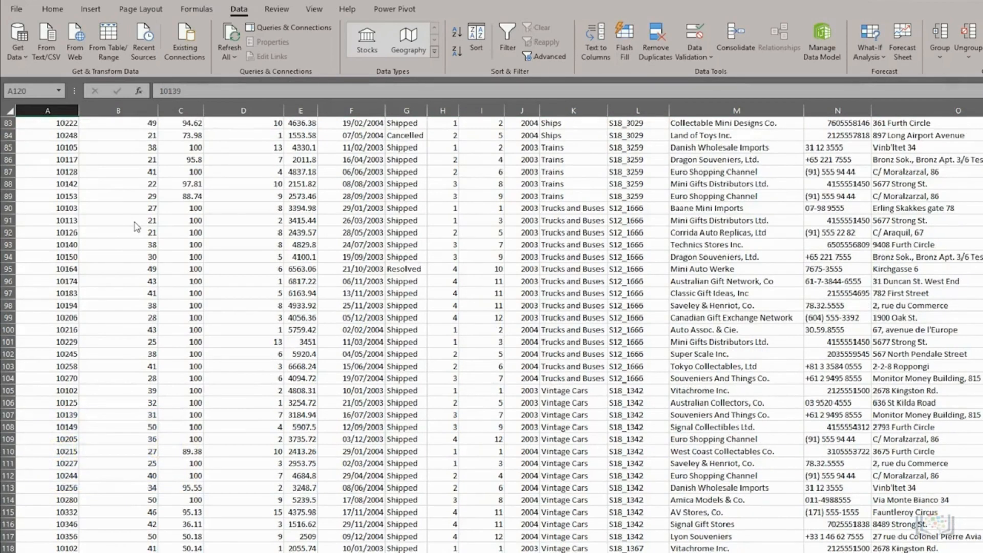
pyautogui.hotkey('ctrl', 'Up')
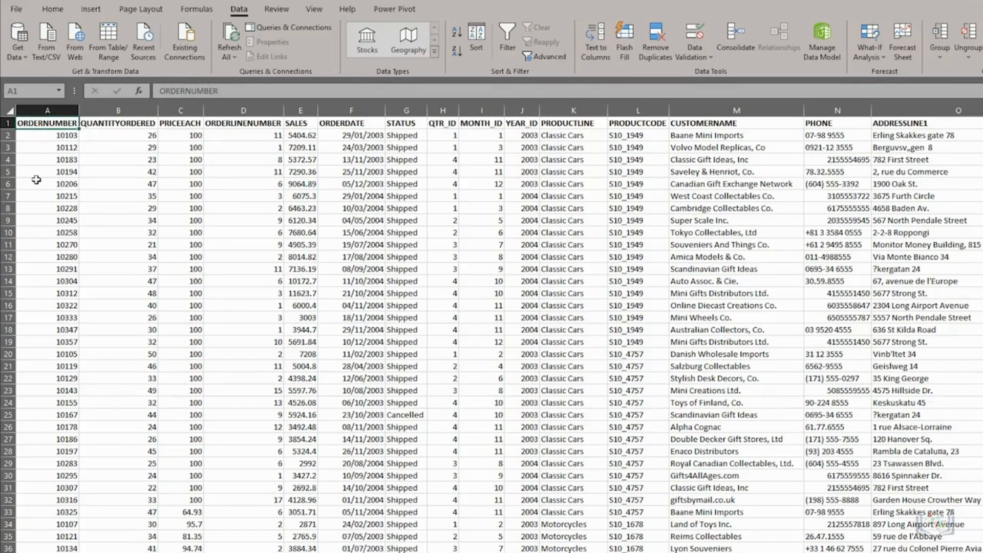
# - Highlight duplicate values in the SALES column with Light Red Fill with Dark Red Text using conditional formatting
pyautogui.click(177, 110)
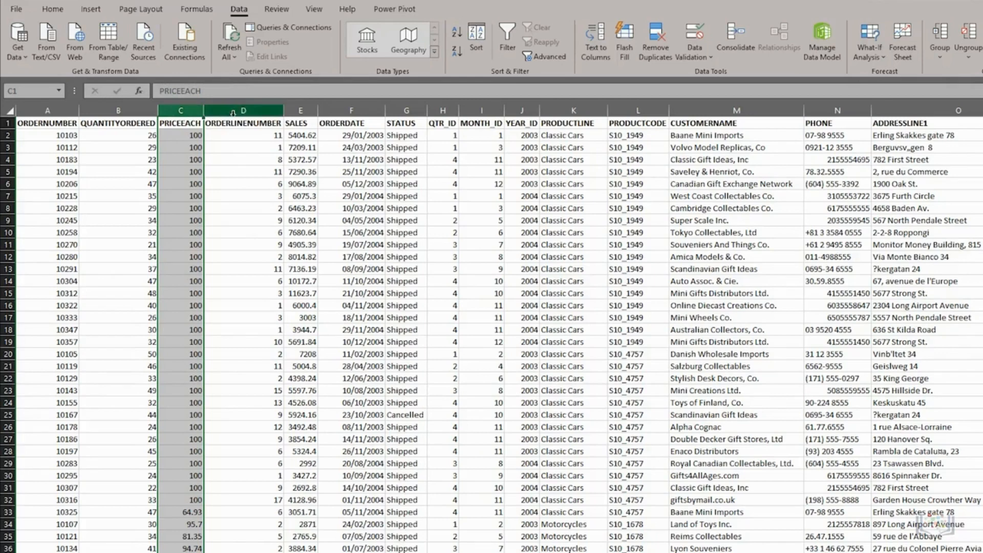
pyautogui.click(299, 110)
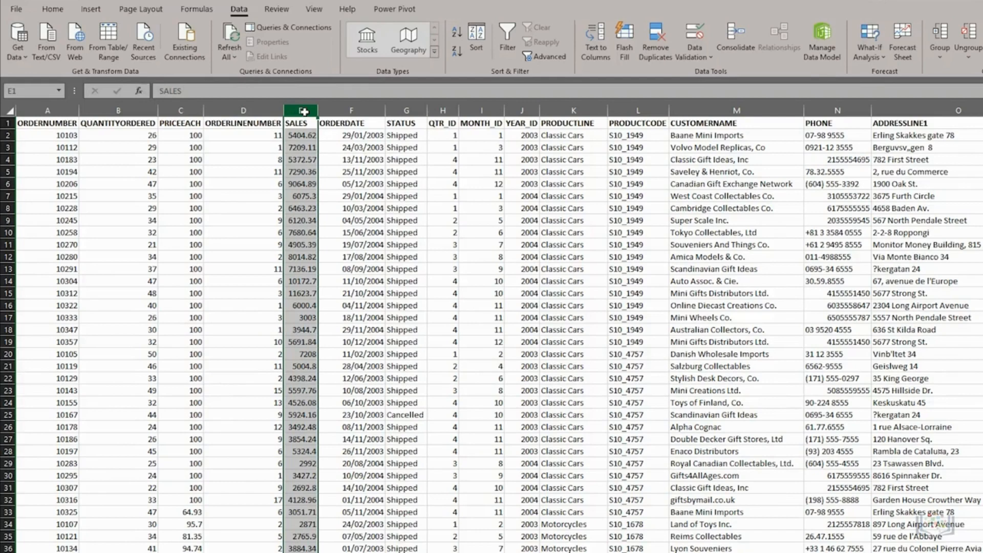
pyautogui.click(53, 14)
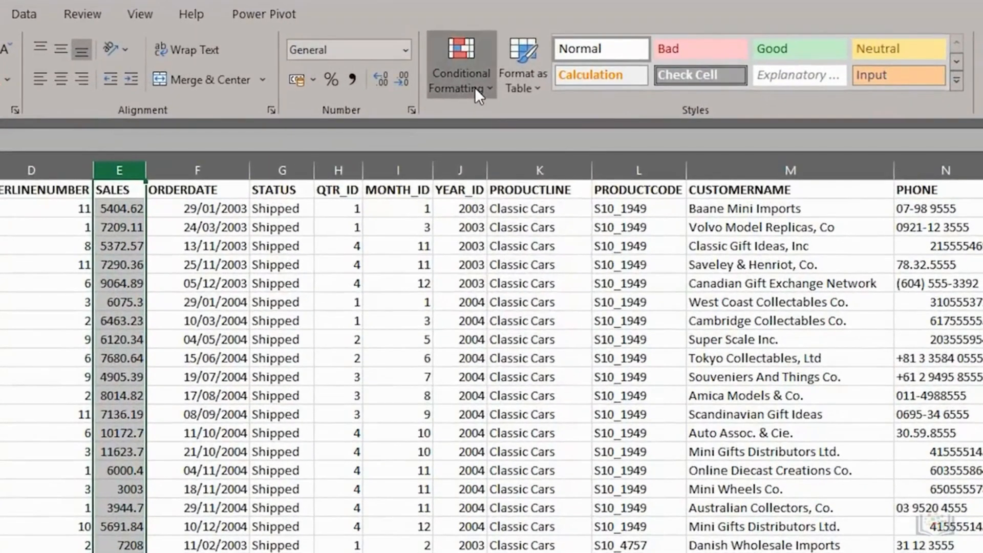
pyautogui.click(481, 102)
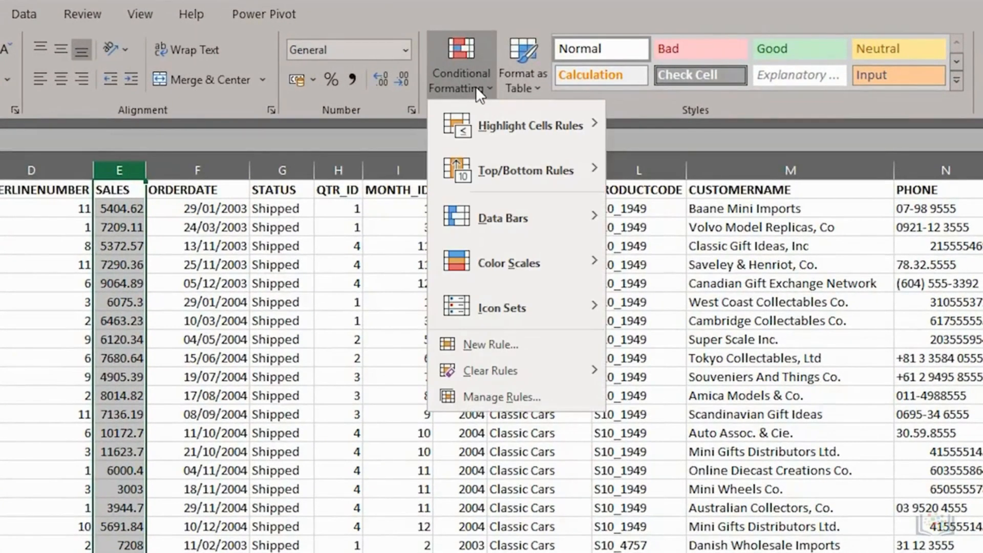
pyautogui.moveTo(564, 118)
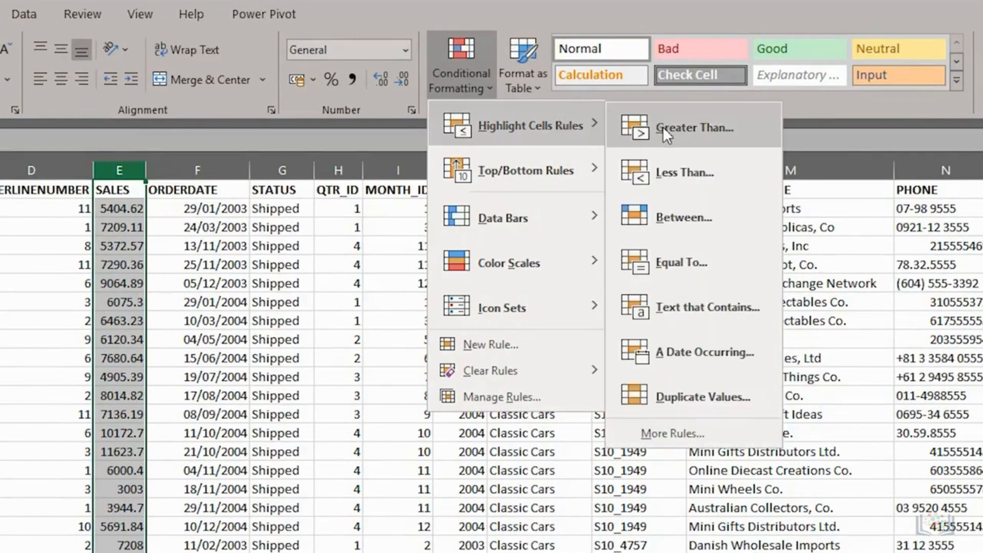
pyautogui.click(681, 394)
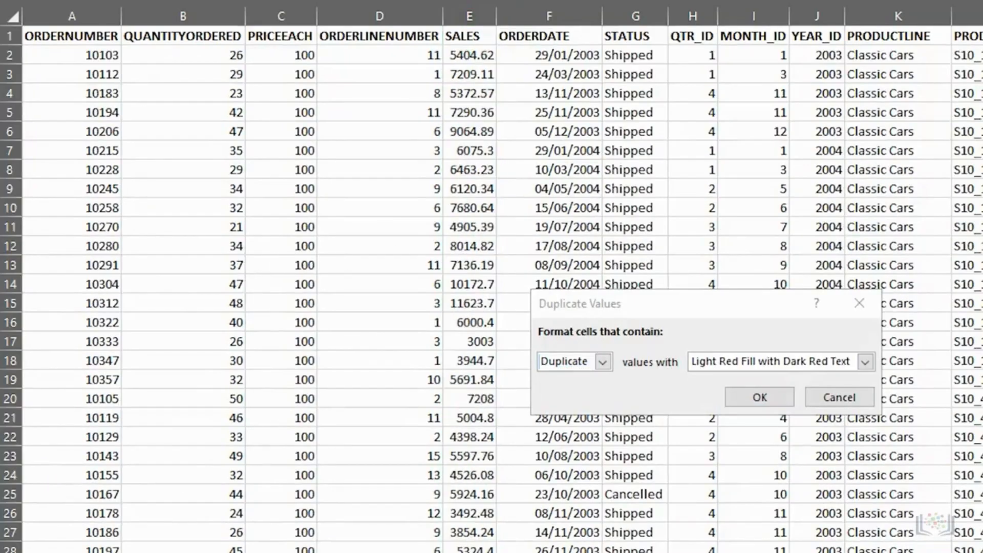
pyautogui.click(759, 397)
# - Examine the highlighted duplicates in the SALES column, comparing rows 36 to 40 with rows 74 to 78
pyautogui.scroll(-15, 619, 365)
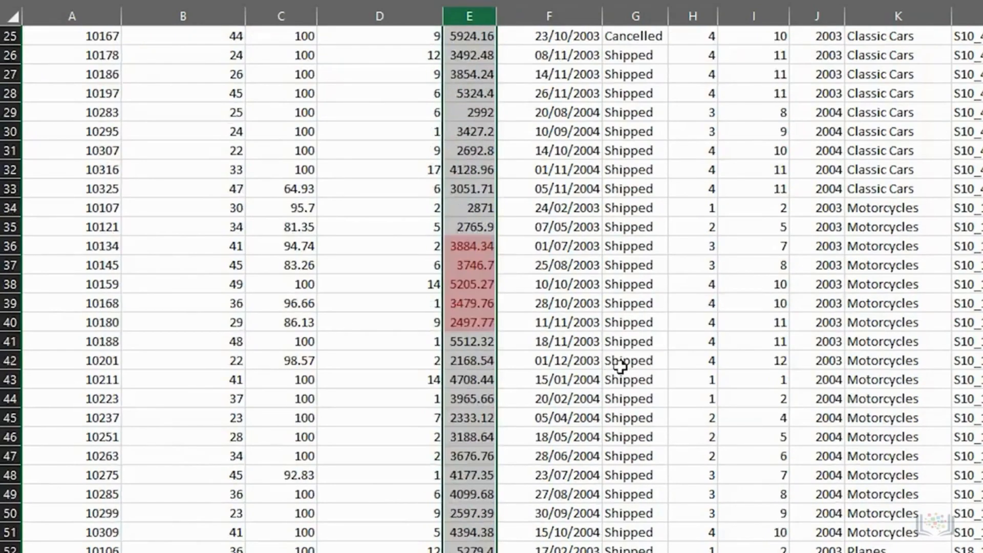
pyautogui.scroll(1, 620, 365)
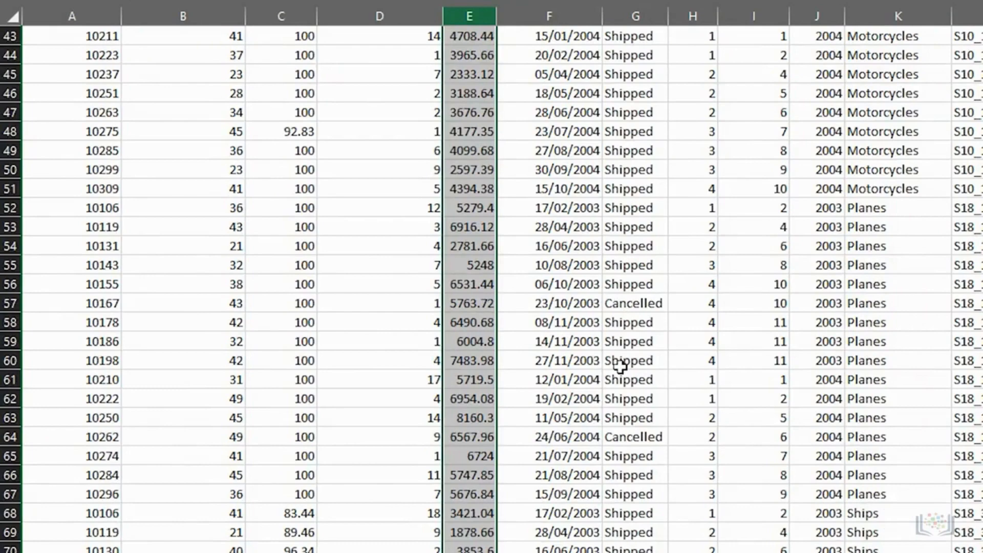
pyautogui.scroll(-3, 514, 225)
pyautogui.scroll(9, 514, 226)
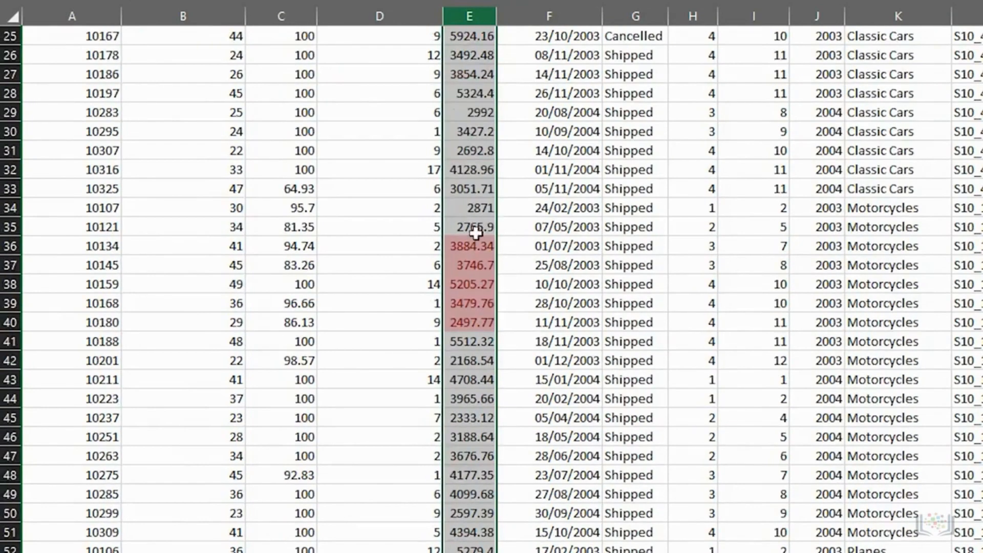
pyautogui.moveTo(474, 239); pyautogui.dragTo(478, 417)
pyautogui.scroll(-3, 481, 324)
pyautogui.scroll(-8, 481, 326)
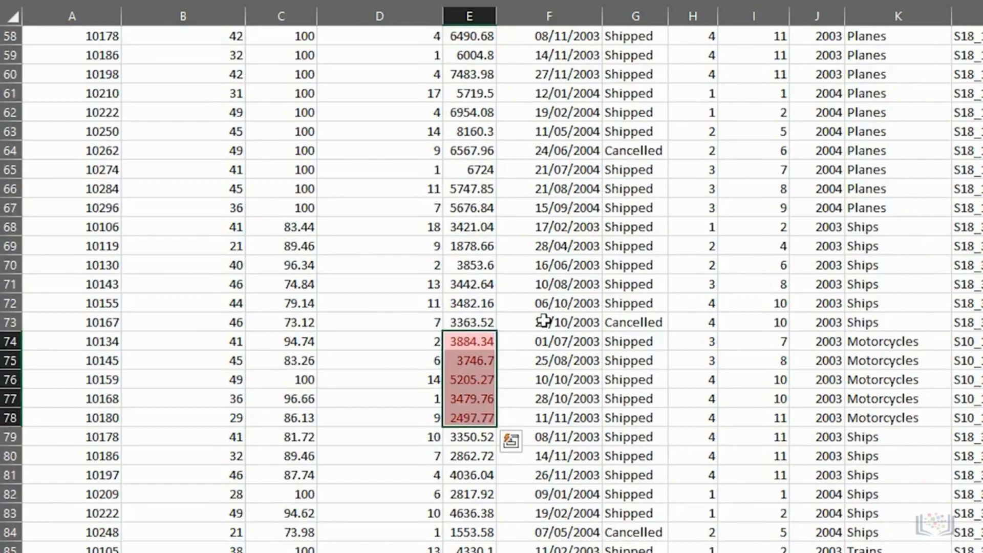
pyautogui.scroll(4, 656, 278)
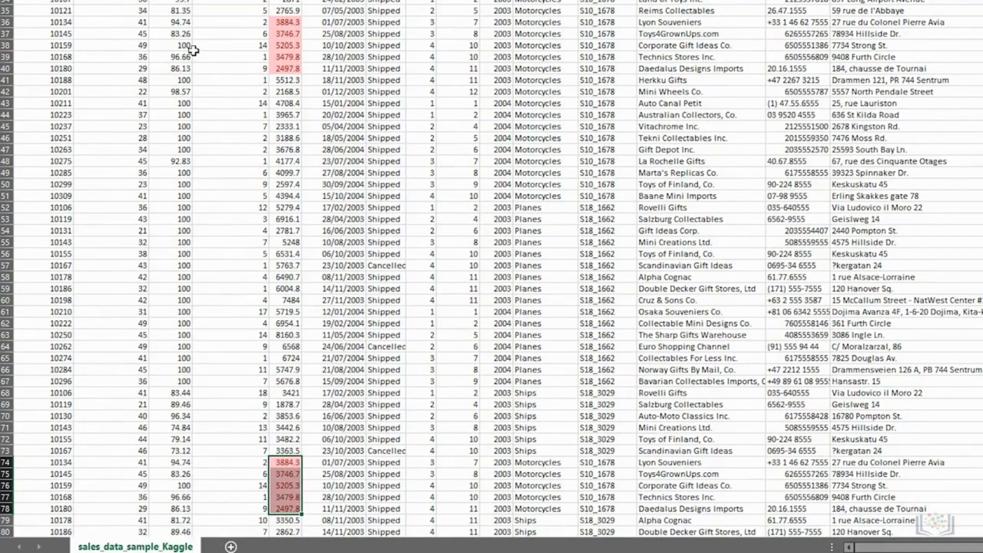
# - Compare the records in rows 36 and 74 across their columns to check whether they are duplicates
pyautogui.moveTo(69, 22); pyautogui.dragTo(292, 21)
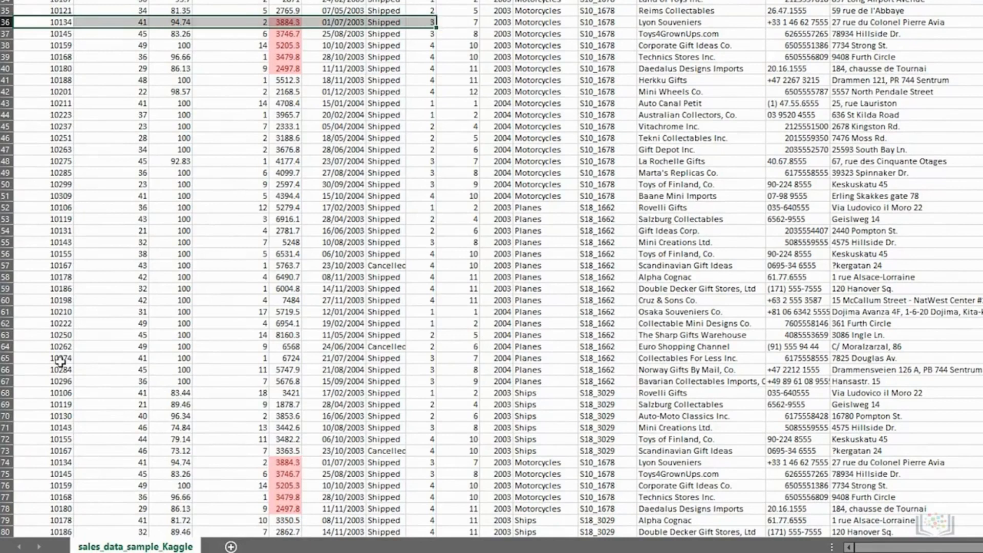
pyautogui.moveTo(45, 462); pyautogui.dragTo(415, 476)
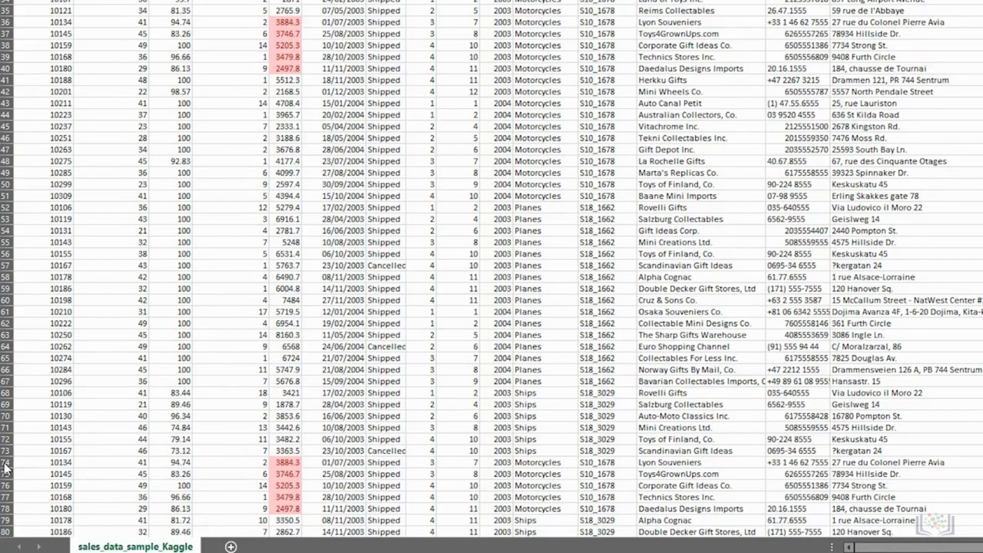
pyautogui.hotkey('ctrl', 'z')
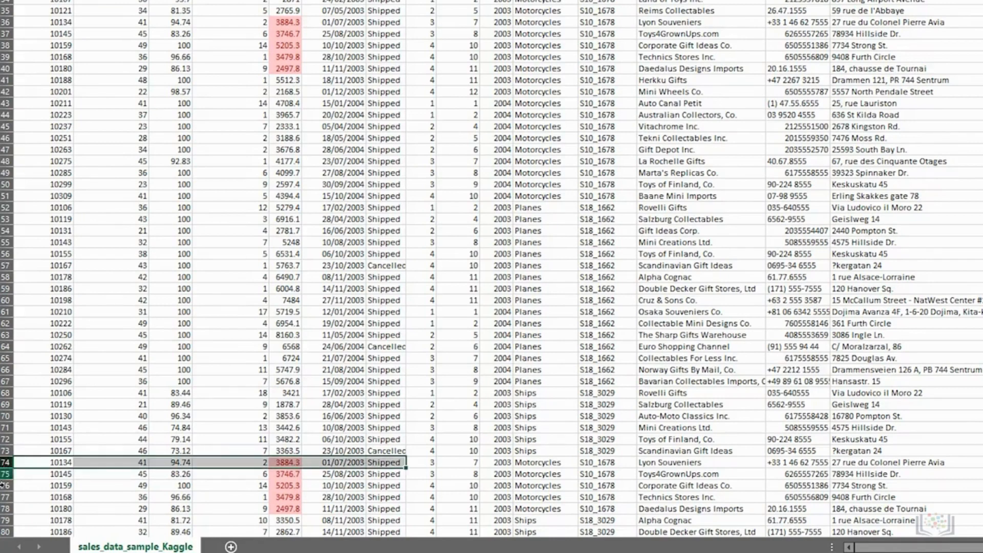
# - Delete the duplicate rows 74 to 78
pyautogui.moveTo(4, 463); pyautogui.dragTo(6, 509)
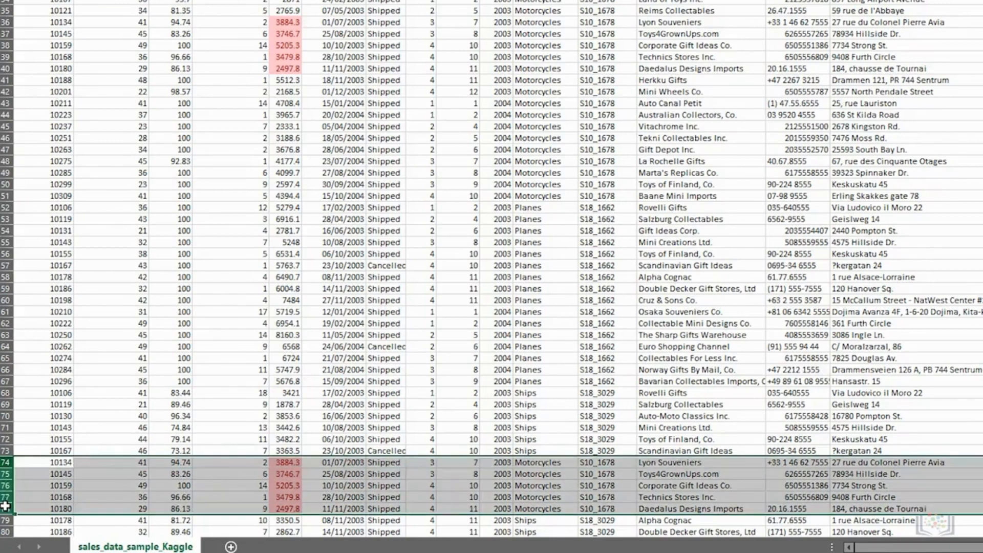
pyautogui.rightClick(31, 500)
pyautogui.click(64, 381)
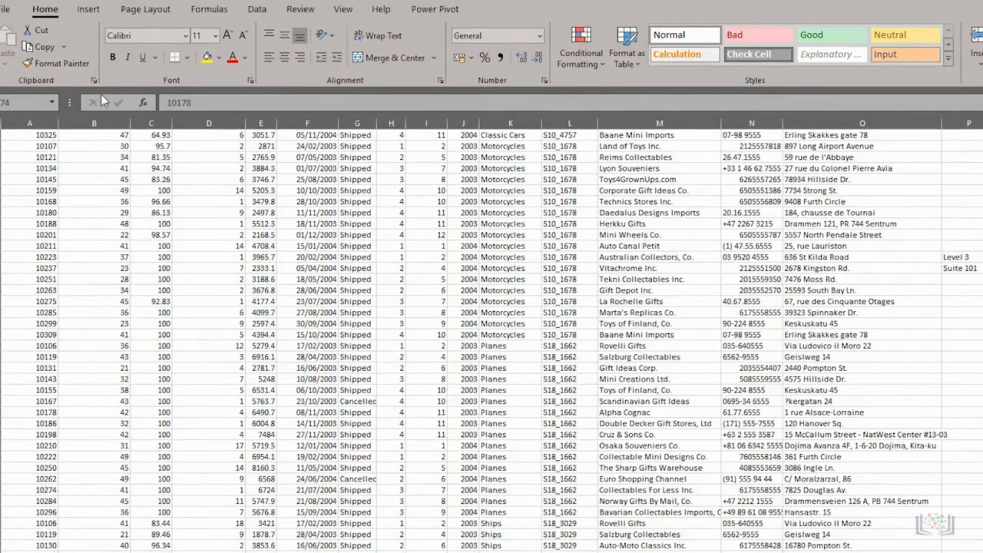
# - Undo the deletion of rows 74 to 78 and clear the conditional formatting rules from the entire sheet
pyautogui.hotkey('ctrl', 'z')
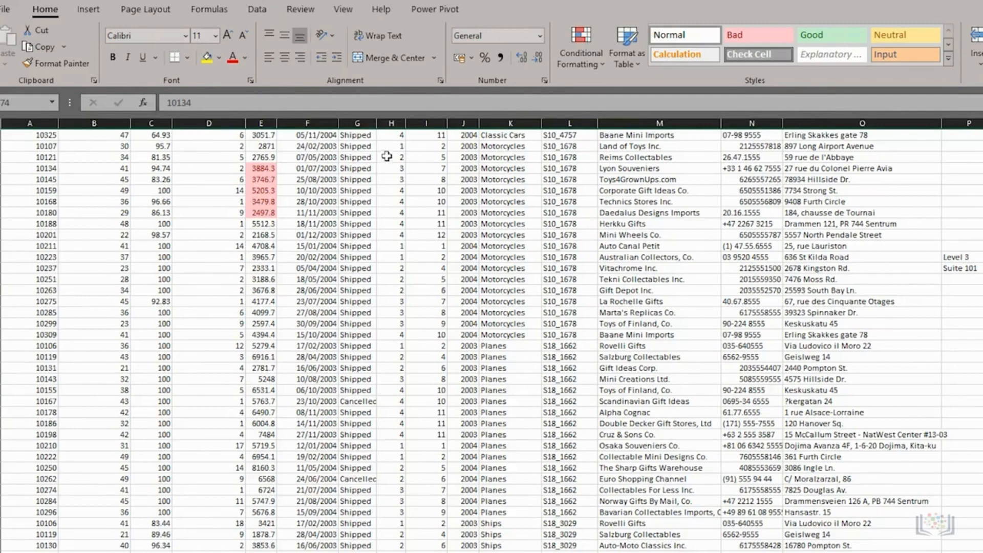
pyautogui.click(584, 54)
pyautogui.moveTo(602, 275)
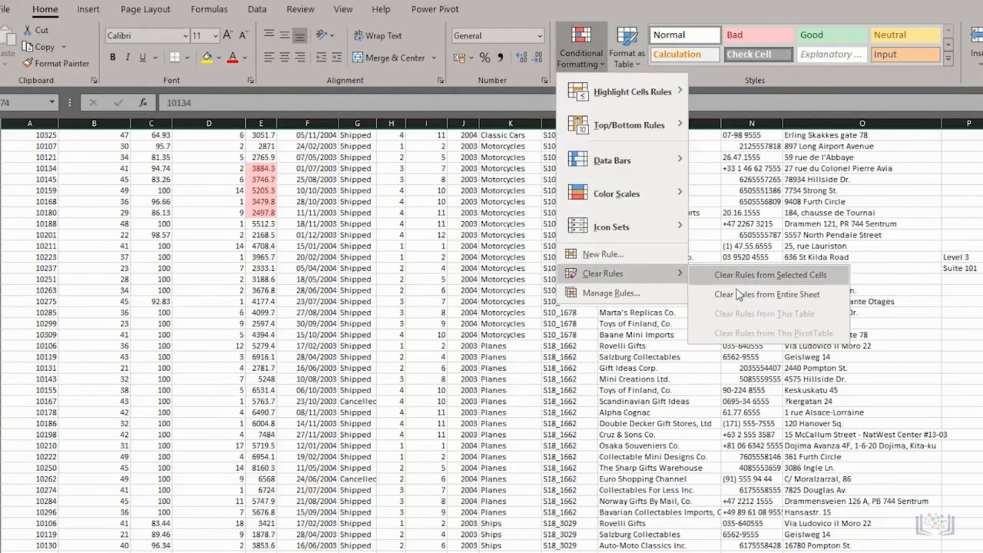
pyautogui.click(737, 297)
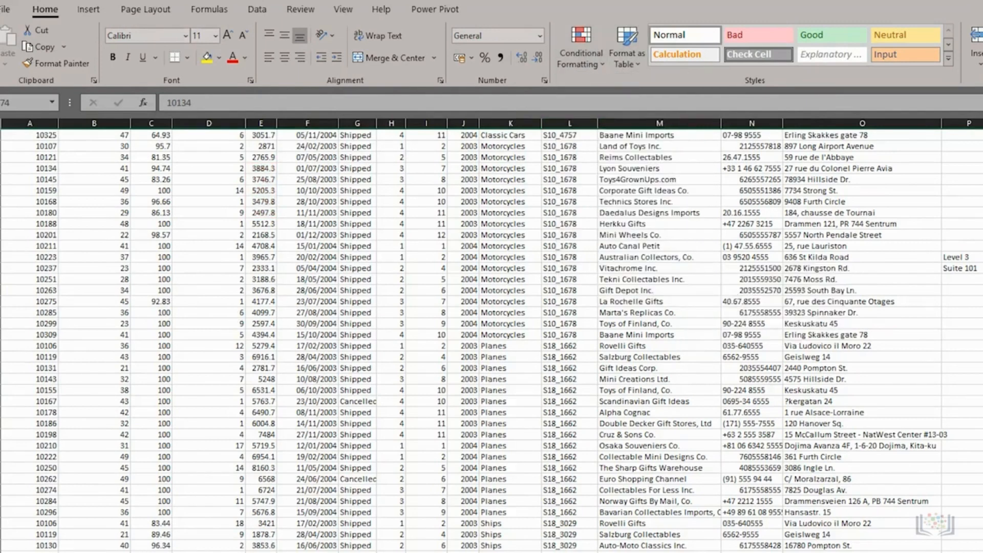
# - Remove duplicate rows from the whole sales data range, keeping the headers option and checking only the SALES column for duplicates
pyautogui.scroll(-2, 491, 333)
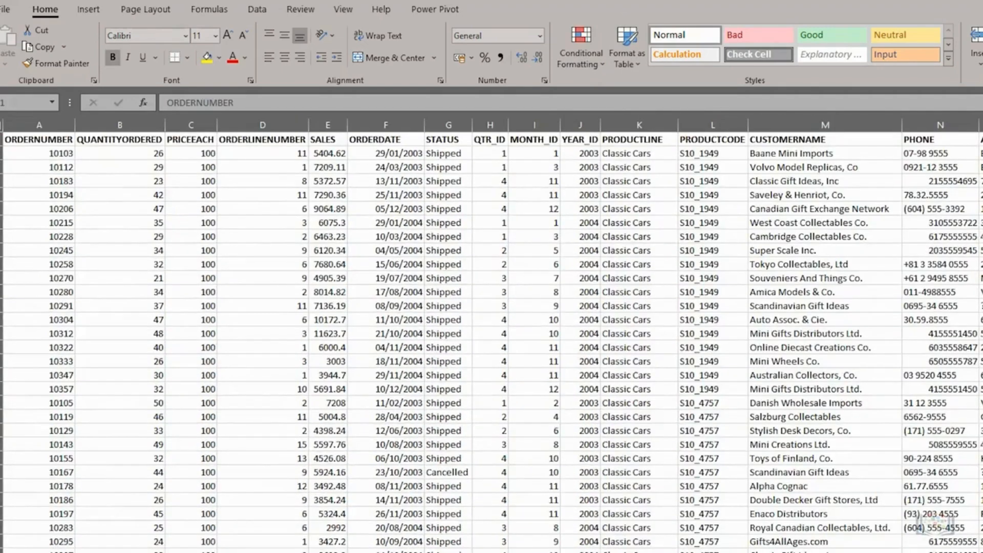
pyautogui.click(44, 141)
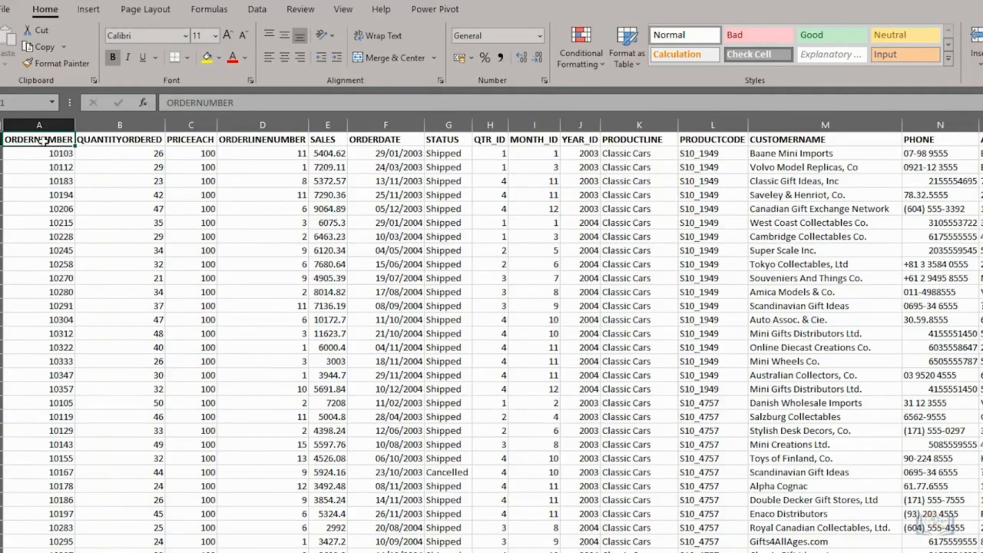
pyautogui.hotkey('ctrl', 'a')
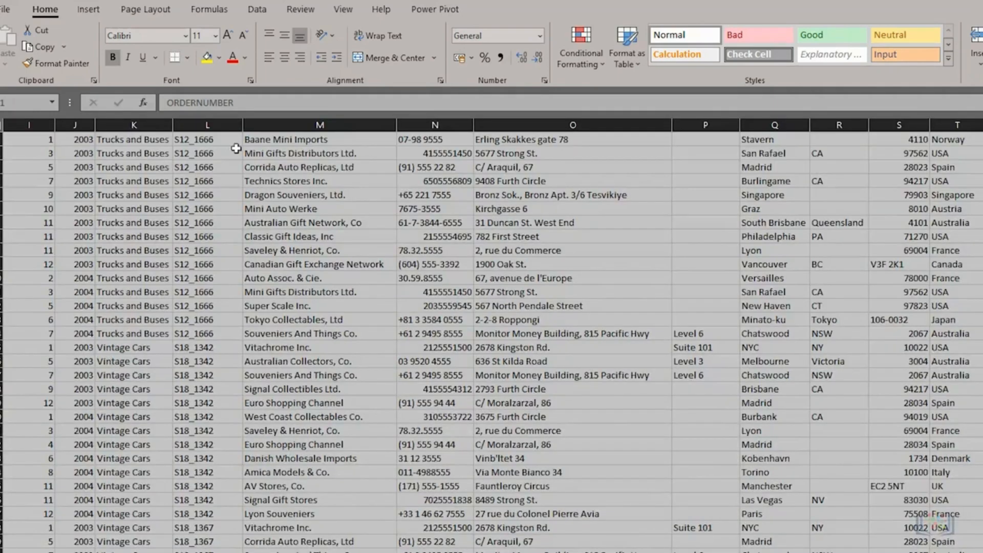
pyautogui.click(257, 9)
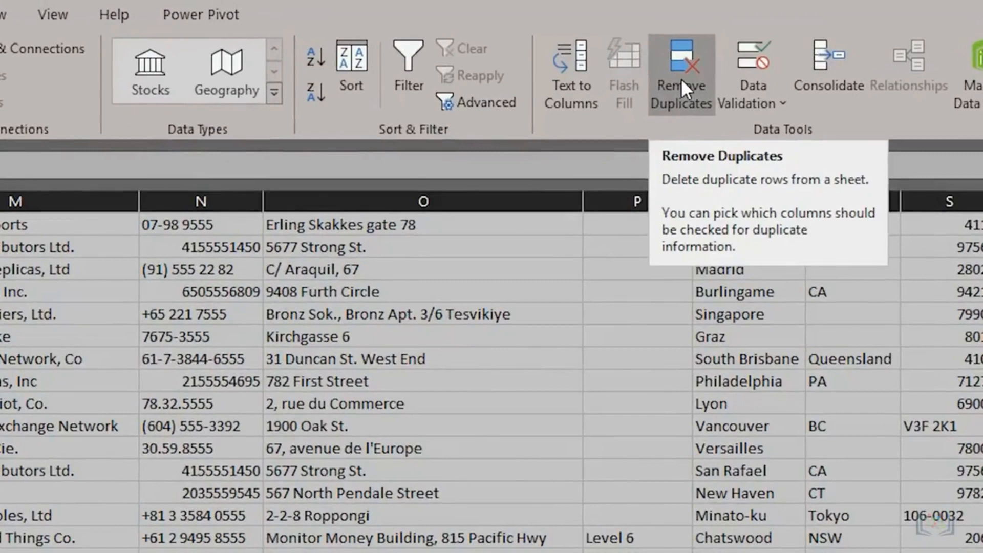
pyautogui.click(728, 49)
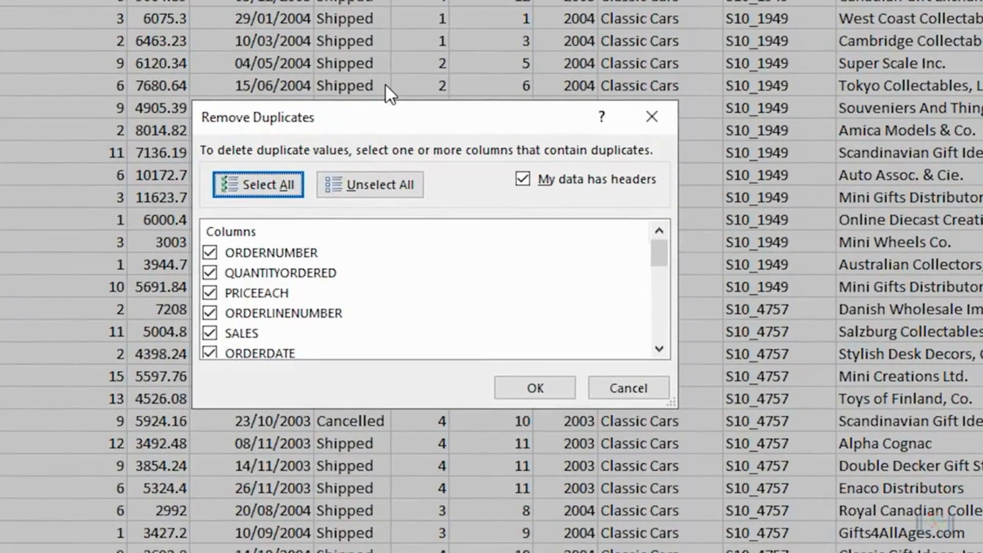
pyautogui.click(355, 180)
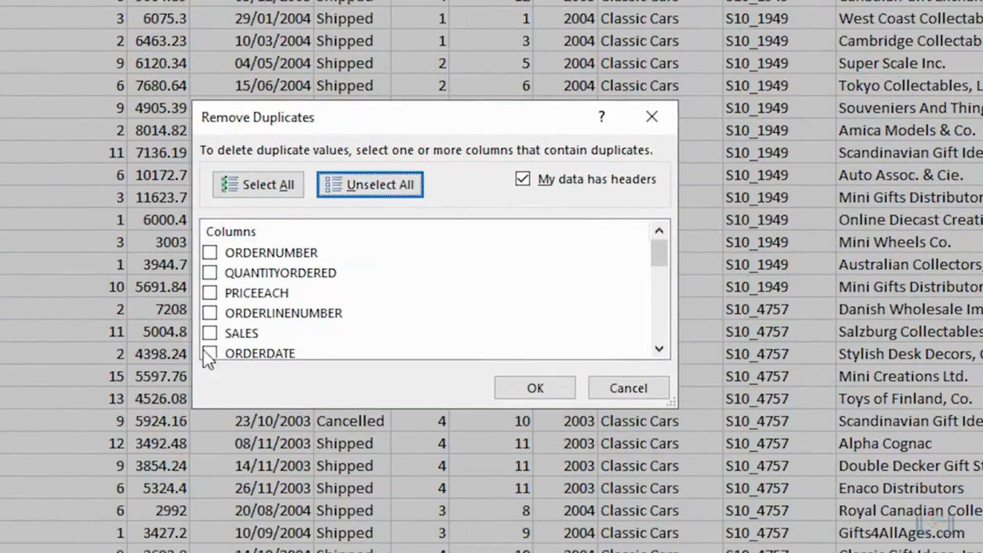
pyautogui.click(211, 334)
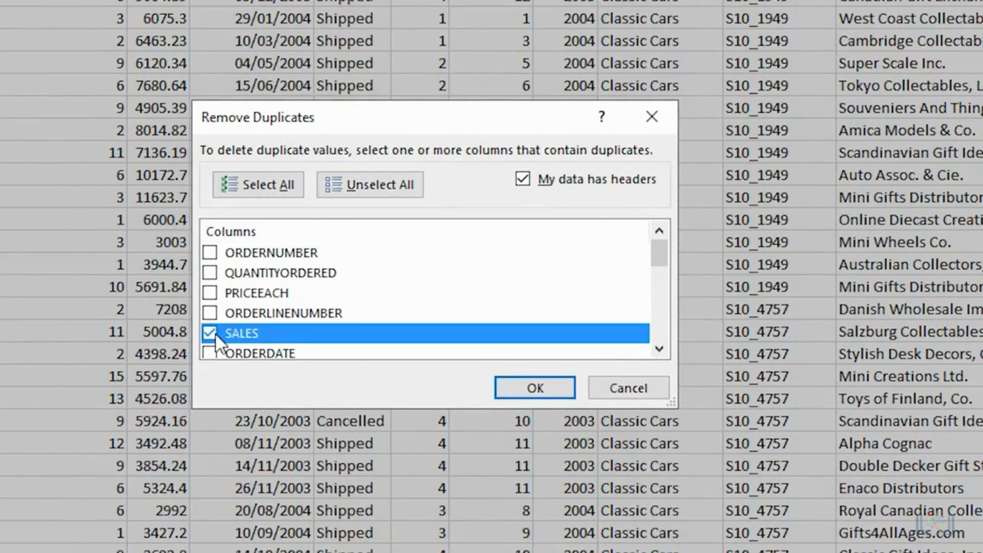
pyautogui.click(519, 389)
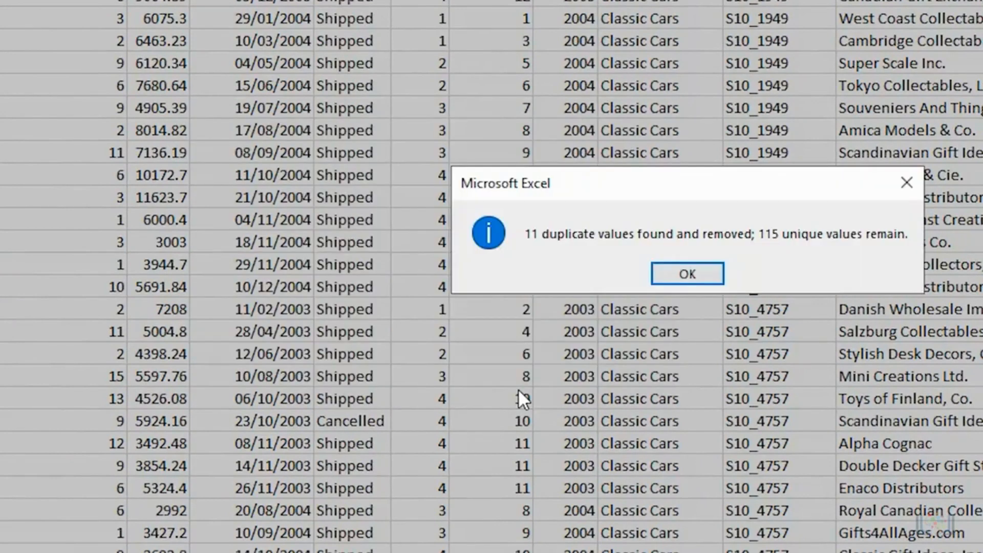
pyautogui.click(678, 270)
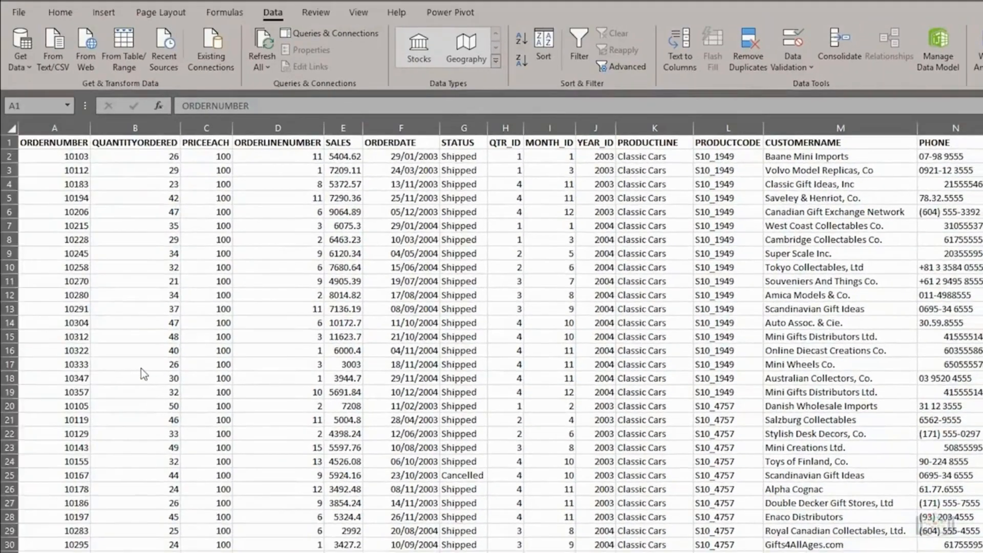
pyautogui.hotkey('ctrl', 'a')
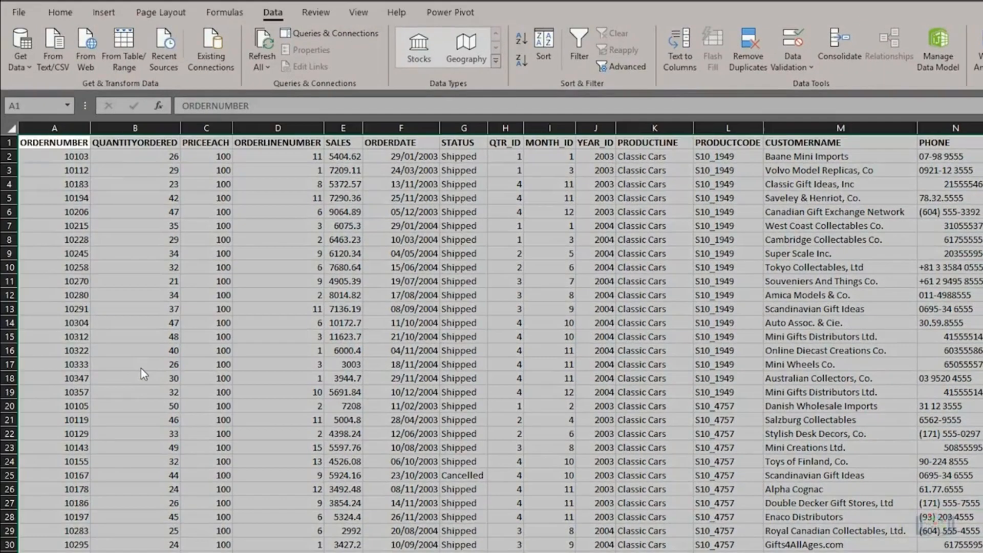
pyautogui.hotkey('ctrl', 'Home')
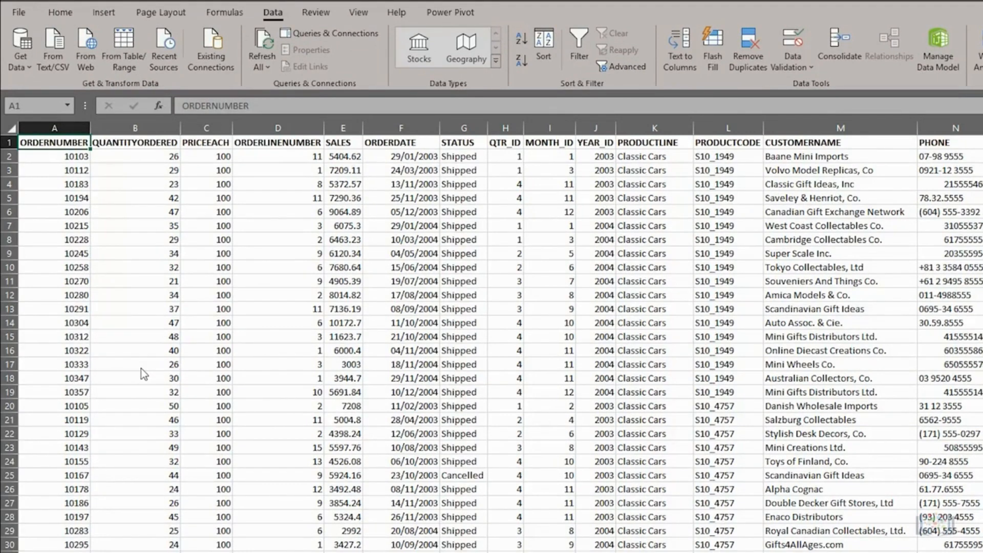
# - Search the sheet for the misspelled surname of the Boras, Sweden contact, stepping through matches and listing all of them in an enlarged results list
pyautogui.click(59, 11)
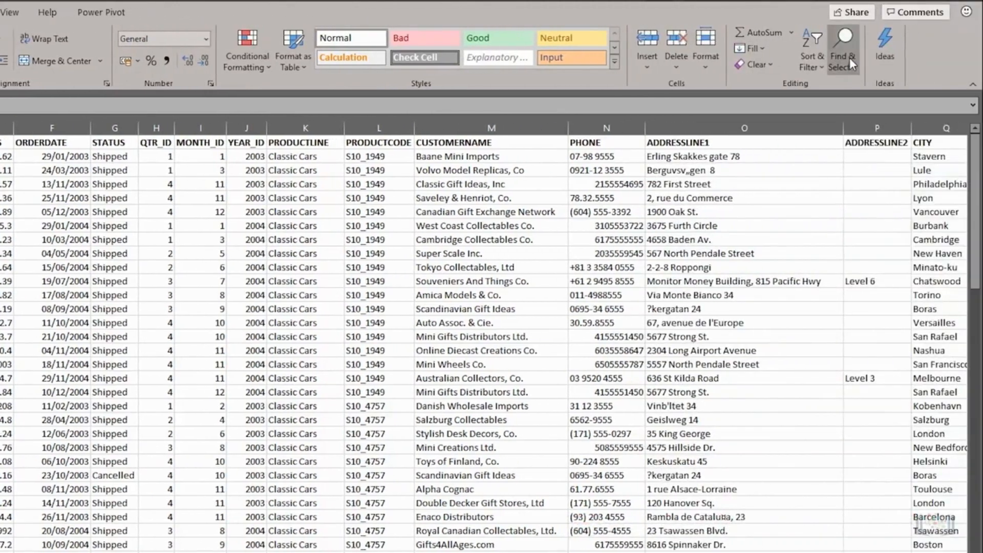
pyautogui.click(850, 57)
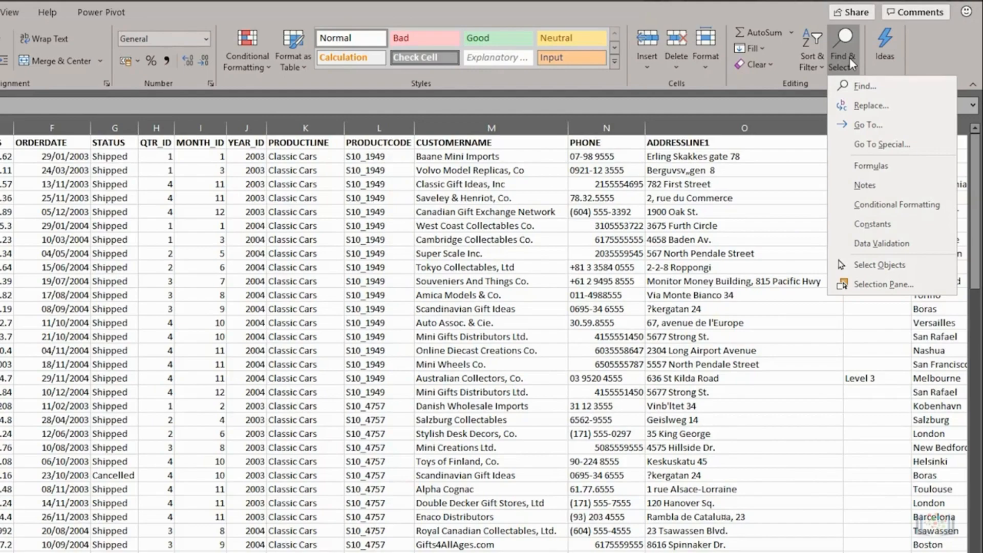
pyautogui.click(865, 86)
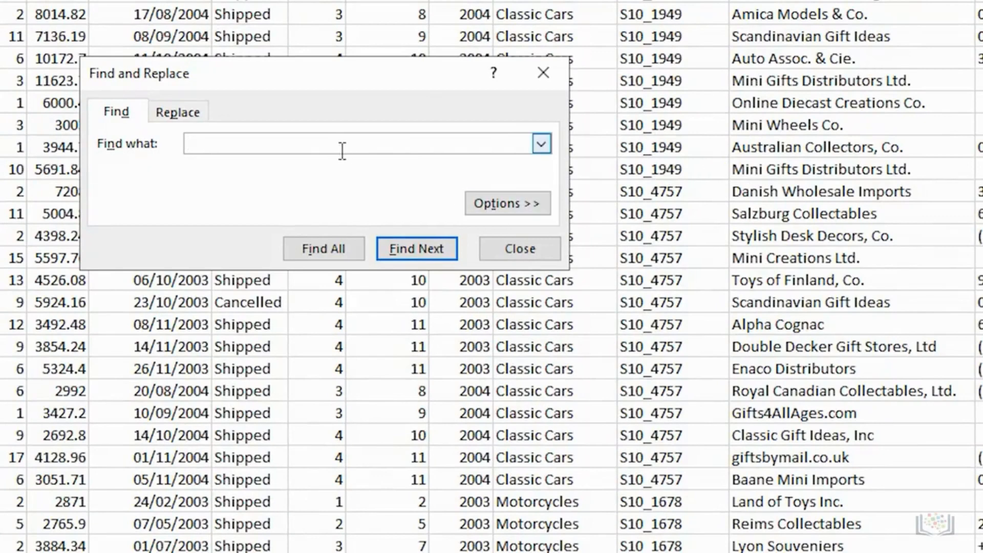
pyautogui.write('Larson')
pyautogui.click(408, 254)
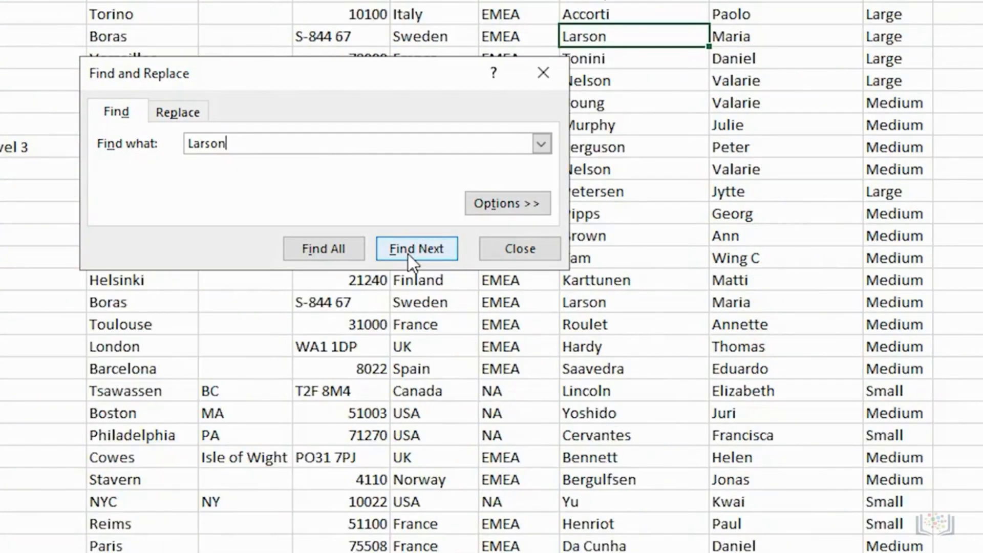
pyautogui.click(408, 254)
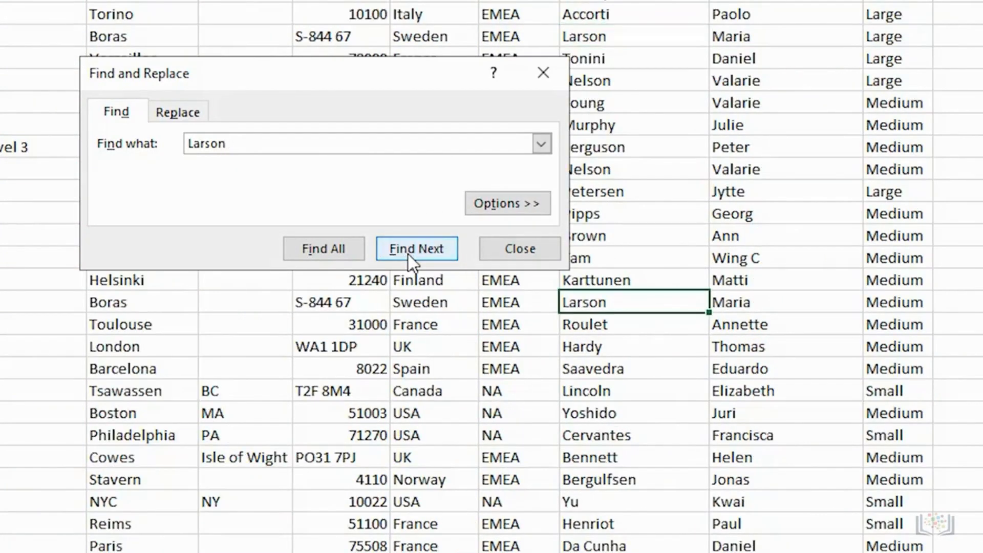
pyautogui.click(313, 253)
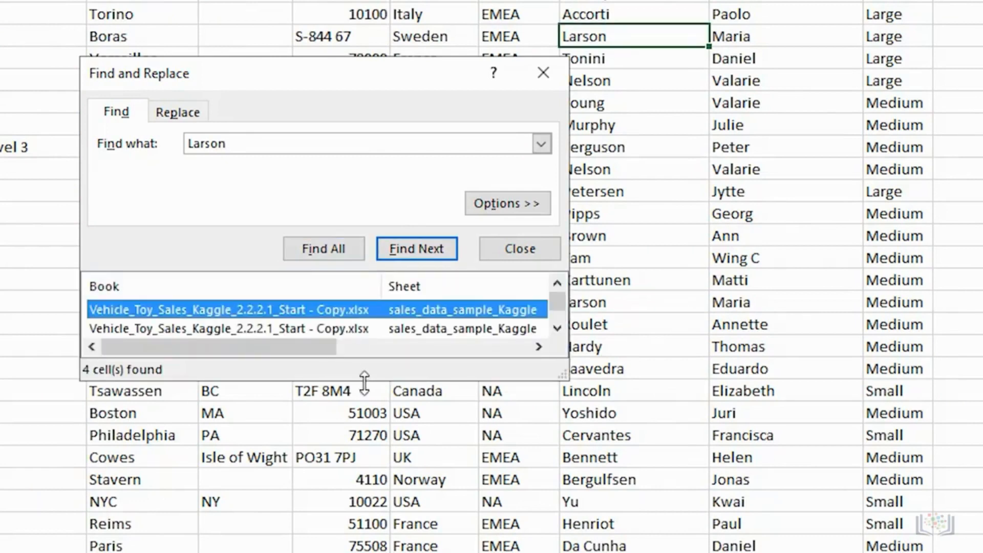
pyautogui.moveTo(361, 380); pyautogui.dragTo(390, 509)
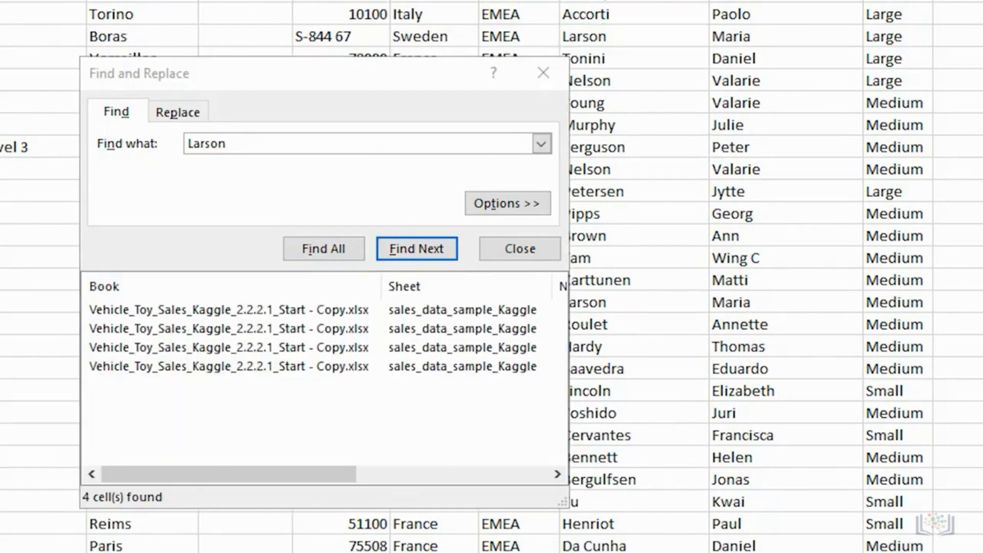
# - Replace all occurrences of the misspelled contact surname with its double-s spelling and close the Find and Replace dialog
pyautogui.click(260, 74)
pyautogui.click(180, 113)
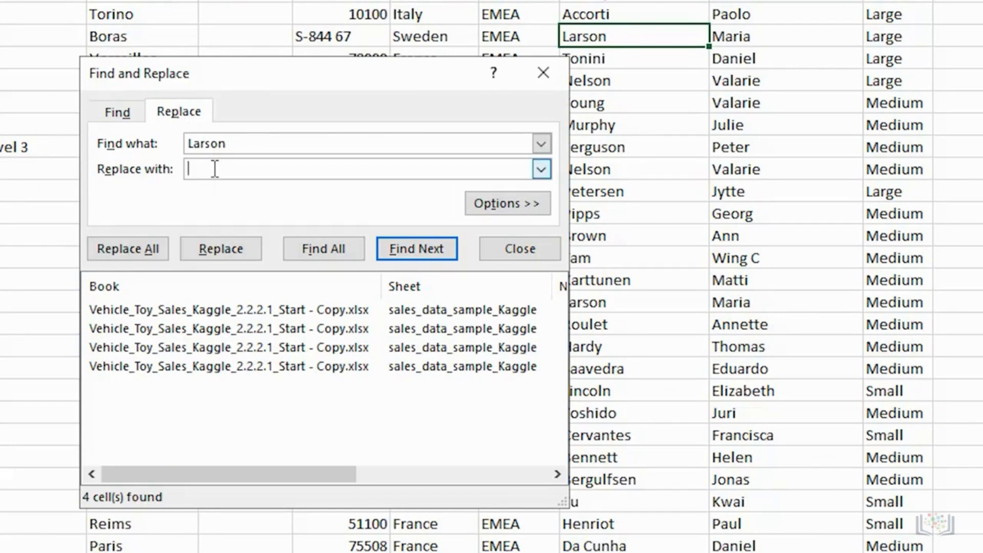
pyautogui.write('Larsson')
pyautogui.click(143, 244)
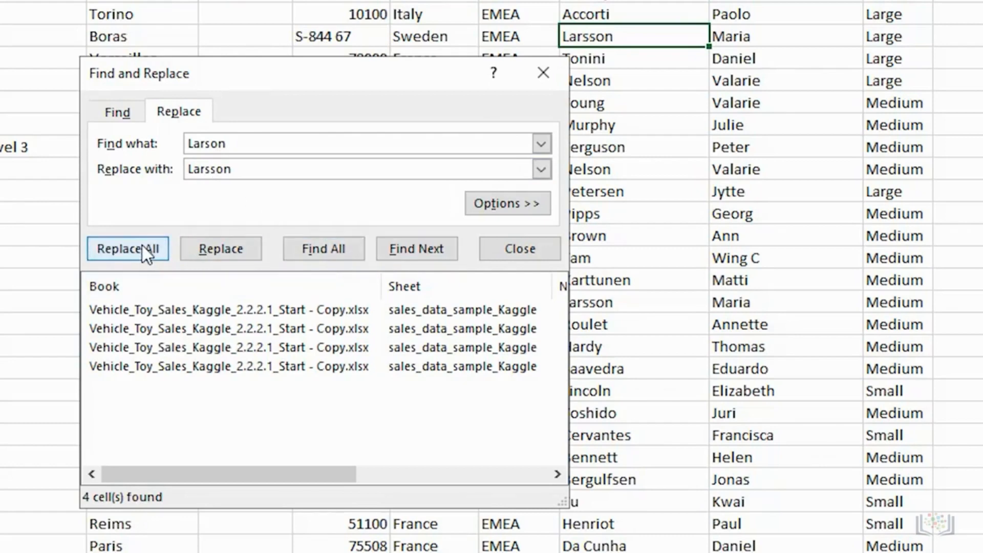
pyautogui.click(578, 154)
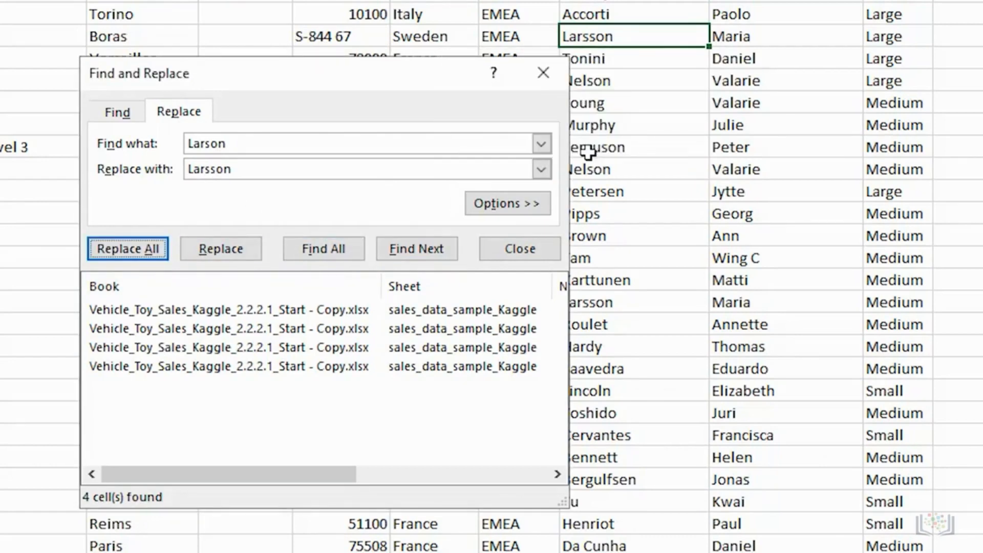
pyautogui.click(502, 249)
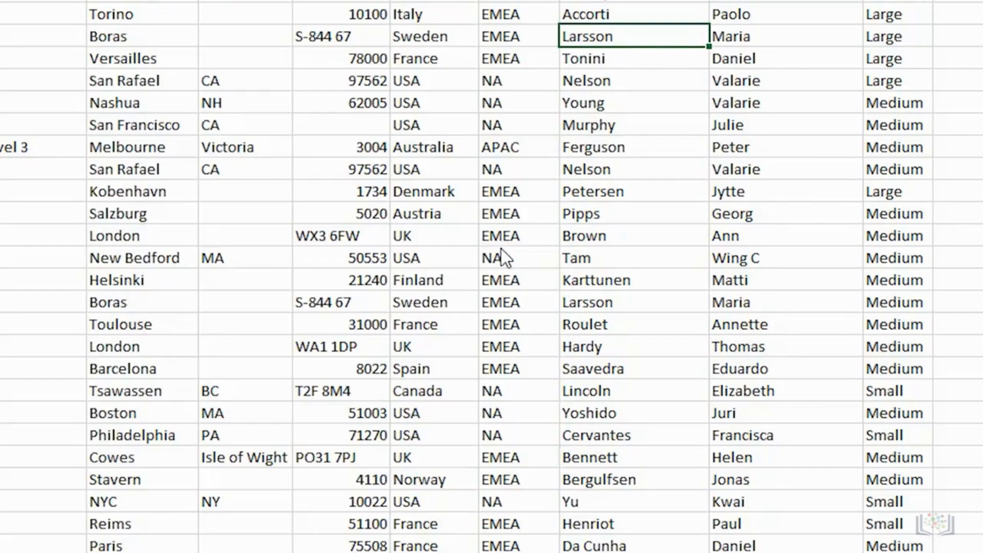